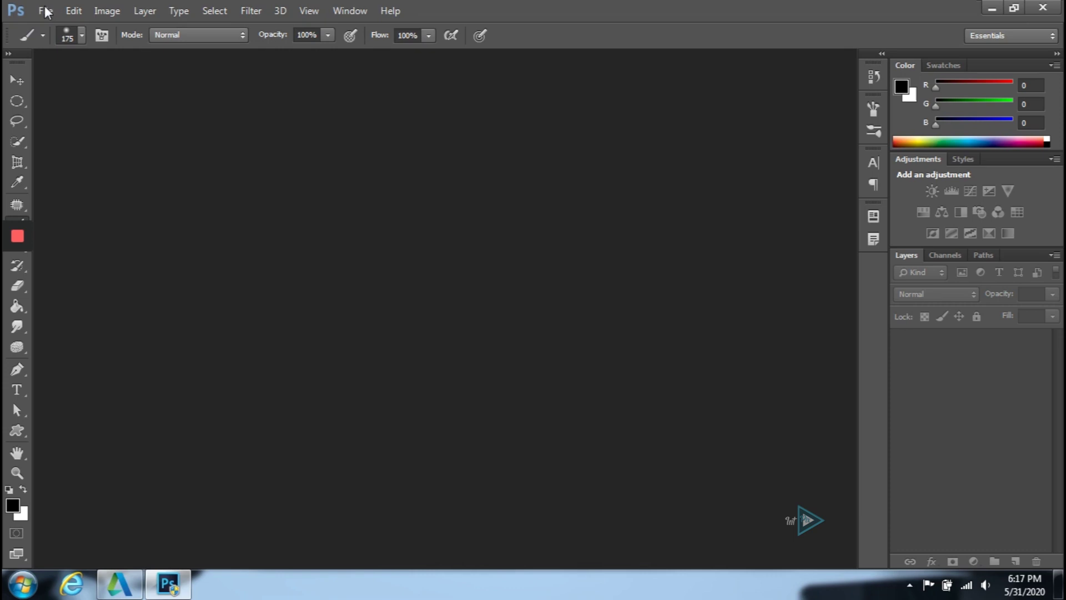
Open the photo shooter-files-miami-faces-13.jpg from the background cut folder and dock its floating document window as a tab
{"action": "left_click", "coordinate": [17, 81]}
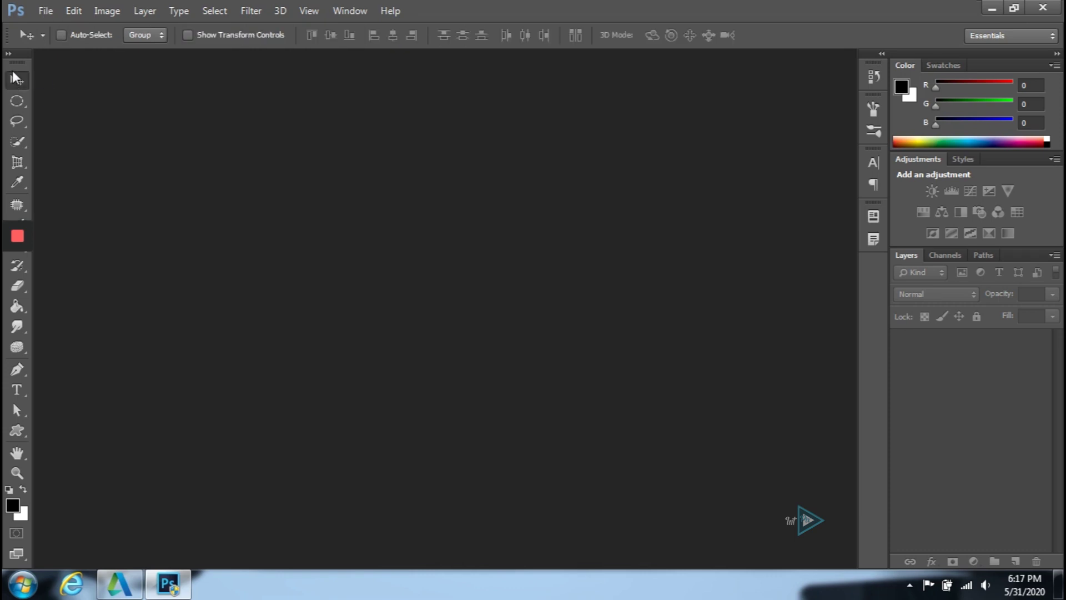
{"action": "left_click", "coordinate": [44, 11]}
{"action": "left_click", "coordinate": [79, 40]}
{"action": "left_click_drag", "start_coordinate": [1042, 225], "coordinate": [1040, 311]}
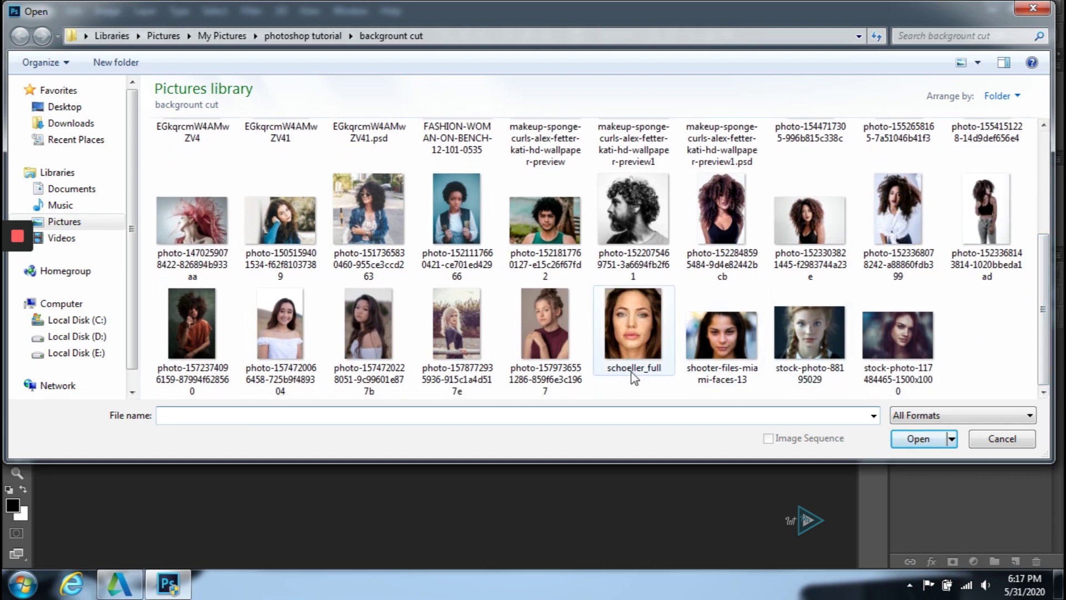
{"action": "left_click", "coordinate": [735, 332]}
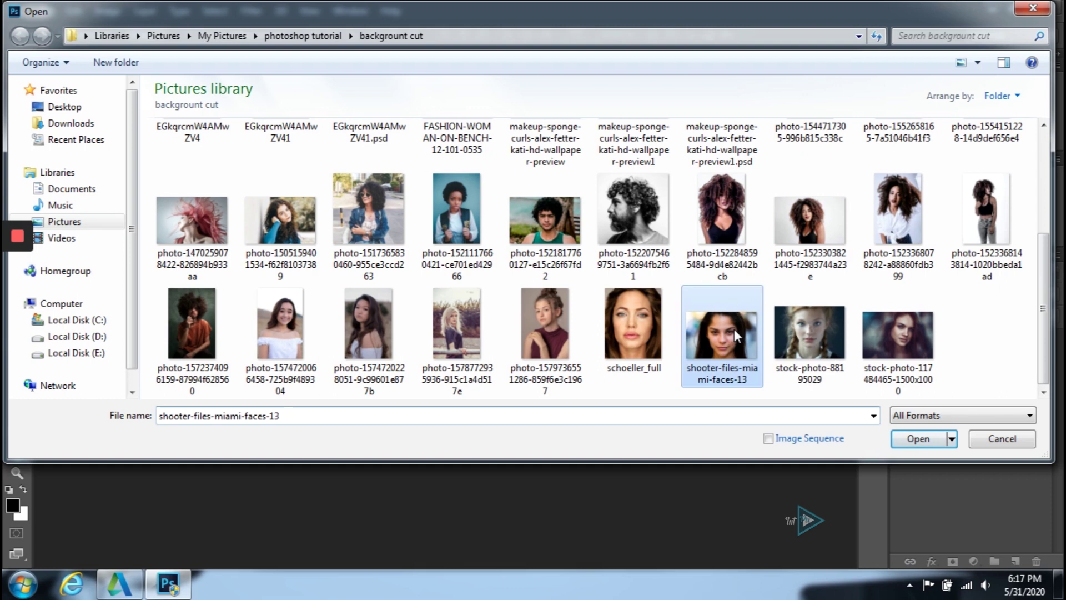
{"action": "left_click", "coordinate": [918, 439]}
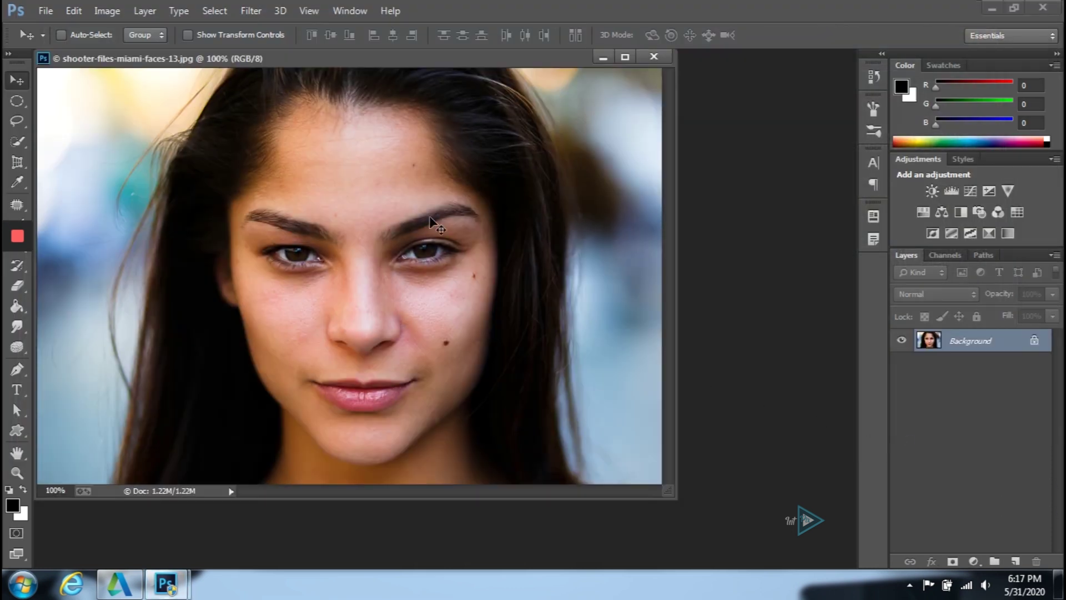
{"action": "left_click_drag", "start_coordinate": [329, 58], "coordinate": [388, 63]}
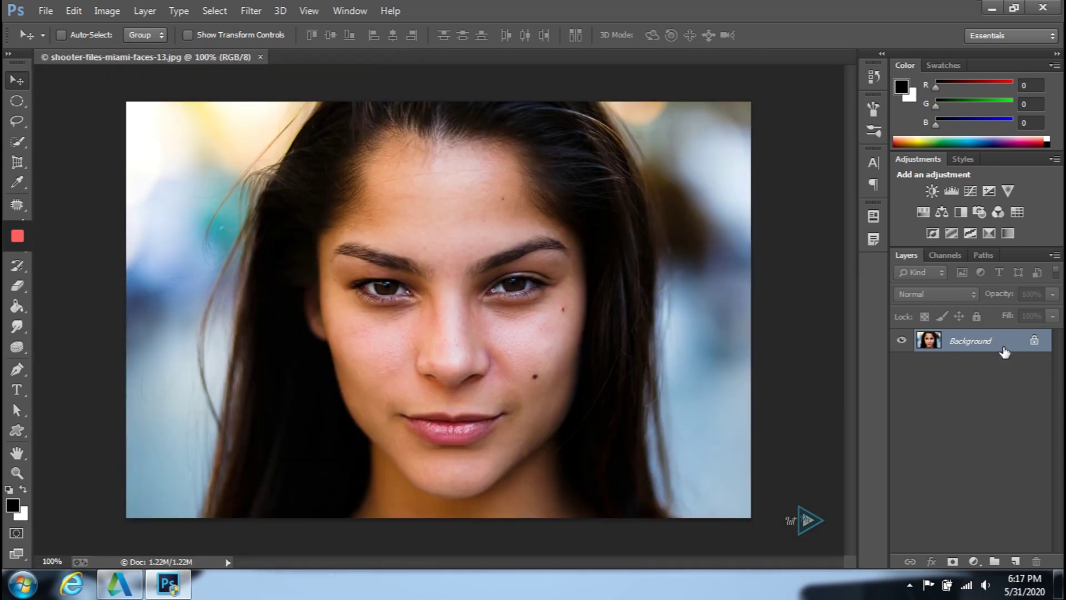
Duplicate the Background layer and reposition the floating toolbox beside the canvas
{"action": "left_click_drag", "start_coordinate": [1005, 352], "coordinate": [1016, 561]}
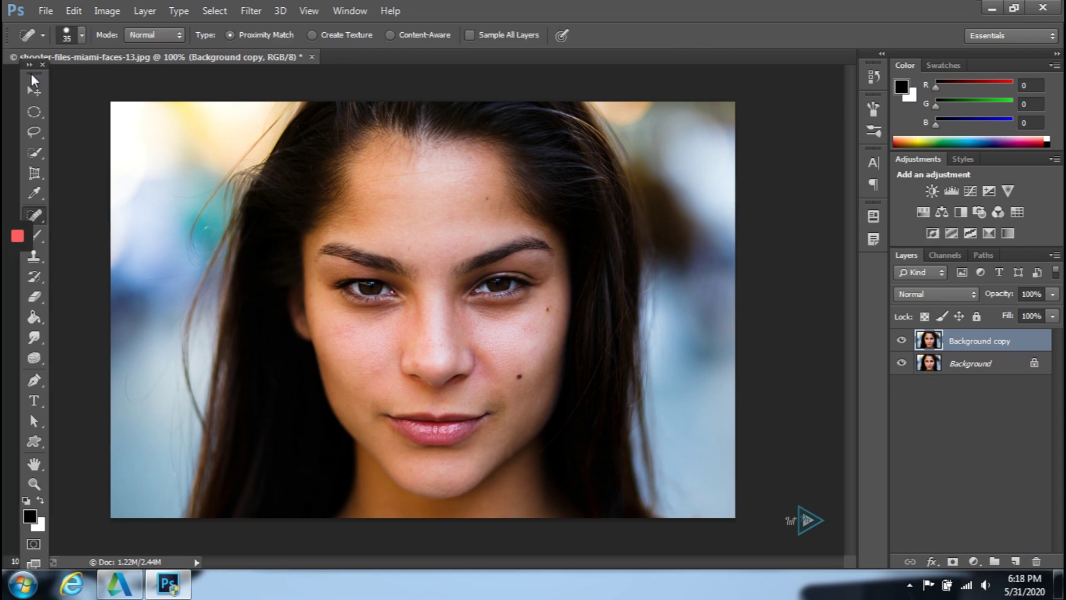
{"action": "mouse_move", "coordinate": [32, 73]}
{"action": "left_mouse_down"}
{"action": "mouse_move", "coordinate": [62, 77]}
{"action": "mouse_move", "coordinate": [48, 82]}
{"action": "left_mouse_up"}
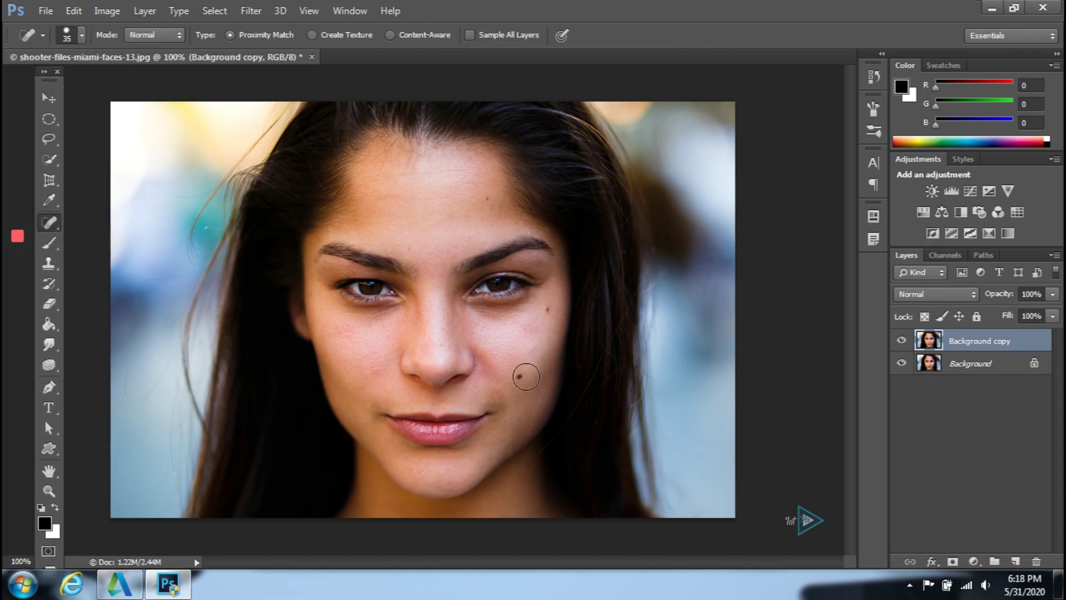
Remove the dark moles on the cheek, beside the eye and on the forehead with small Spot Healing Brush dabs
{"action": "key", "text": "ctrl+plus"}
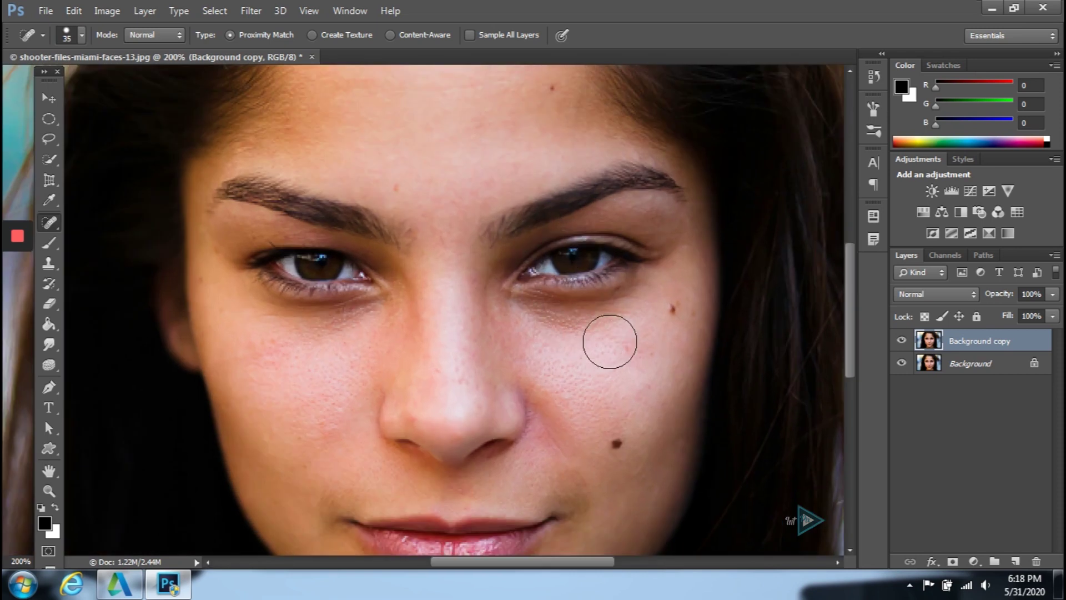
{"action": "key", "text": "bracketleft"}
{"action": "key", "text": "bracketleft"}
{"action": "key", "text": "bracketleft"}
{"action": "key", "text": "bracketleft"}
{"action": "left_click", "coordinate": [672, 308]}
{"action": "key", "text": "bracketright"}
{"action": "key", "text": "bracketright"}
{"action": "left_click", "coordinate": [615, 445]}
{"action": "left_click", "coordinate": [555, 88]}
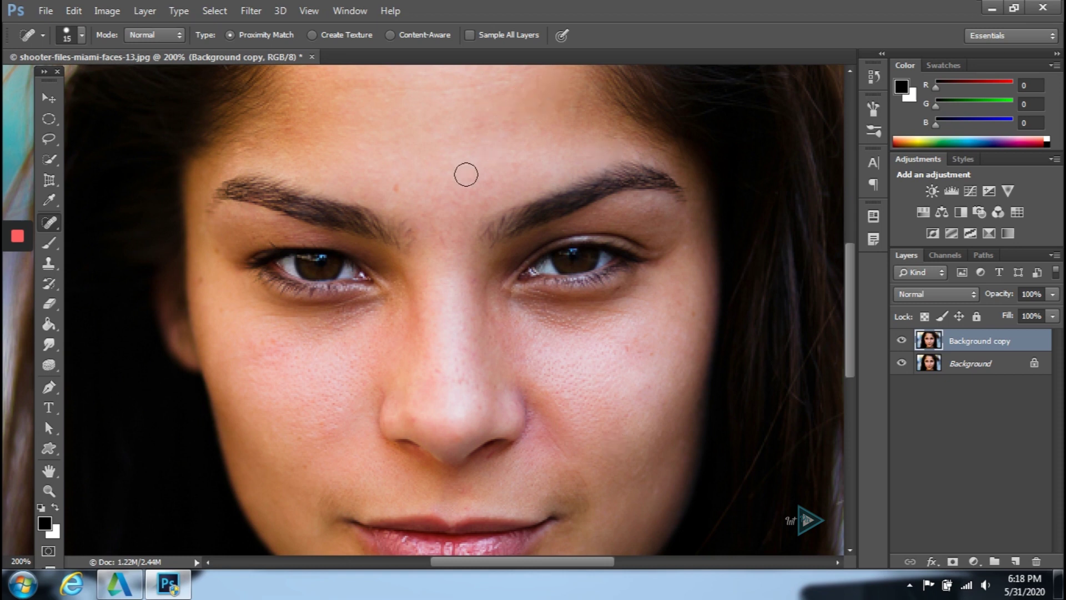
Heal the small spots at the outer corner of the eye and on the nose with a 6 px Spot Healing Brush
{"action": "scroll", "coordinate": [464, 177], "scroll_direction": "up", "scroll_amount": 2}
{"action": "scroll", "coordinate": [205, 233], "scroll_direction": "up", "scroll_amount": 2}
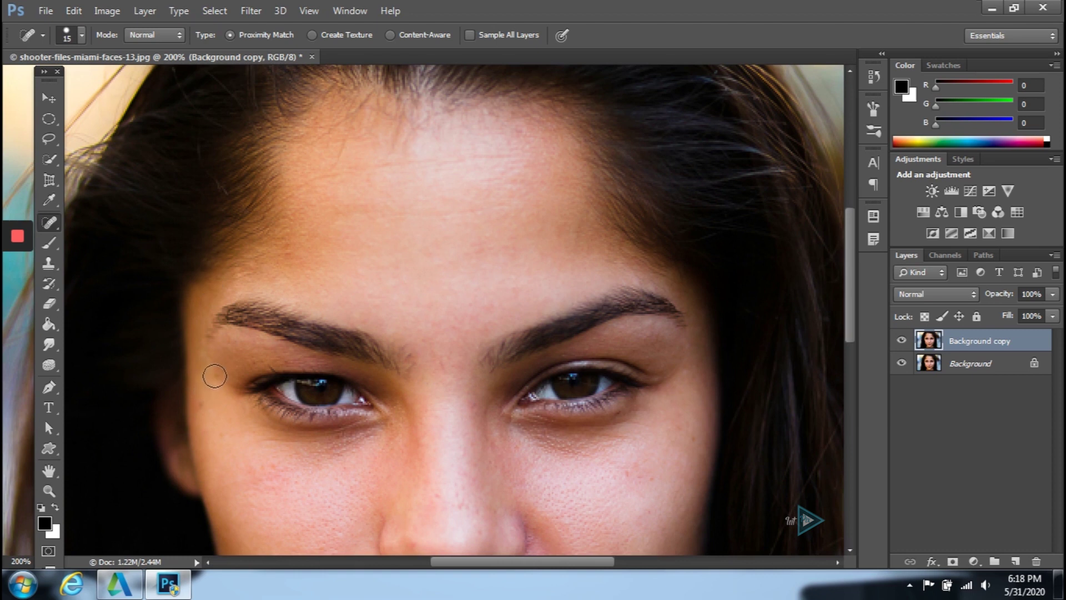
{"action": "key", "text": "bracketleft"}
{"action": "key", "text": "bracketleft"}
{"action": "key", "text": "bracketleft"}
{"action": "left_click", "coordinate": [202, 405]}
{"action": "scroll", "coordinate": [299, 348], "scroll_direction": "down", "scroll_amount": 7}
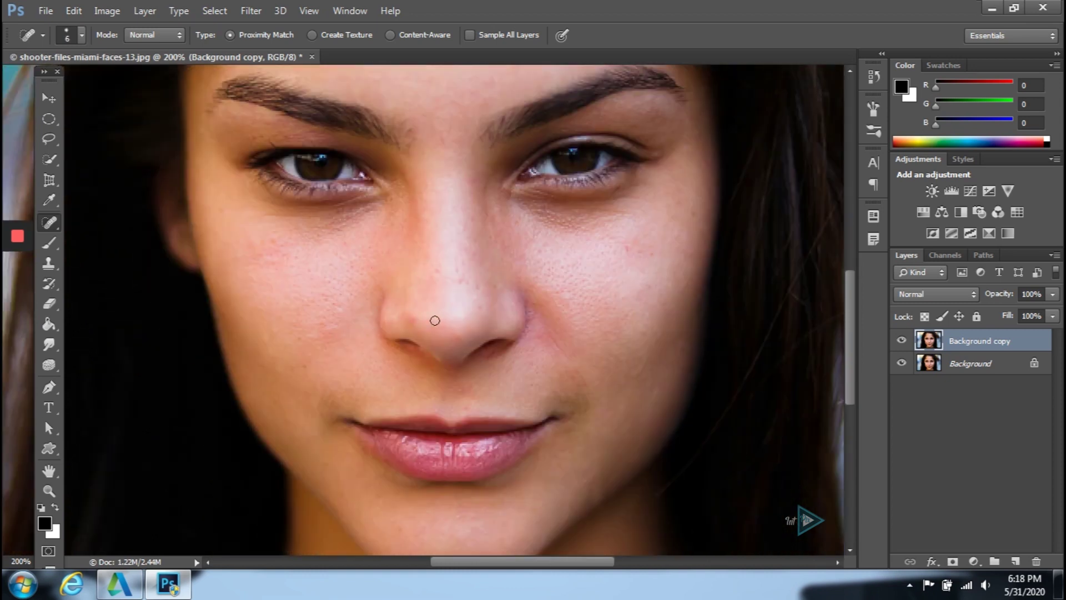
{"action": "left_click", "coordinate": [456, 338]}
Examine the retouched skin from the forehead down to the chin and neck for remaining blemishes
{"action": "scroll", "coordinate": [567, 306], "scroll_direction": "down", "scroll_amount": 2}
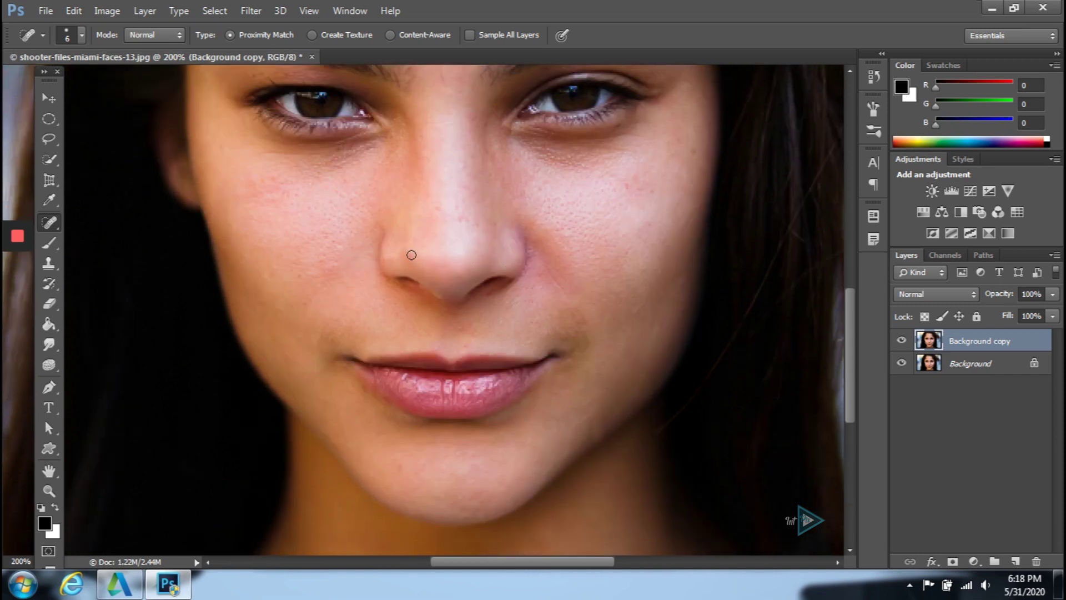
{"action": "scroll", "coordinate": [520, 339], "scroll_direction": "down", "scroll_amount": 2}
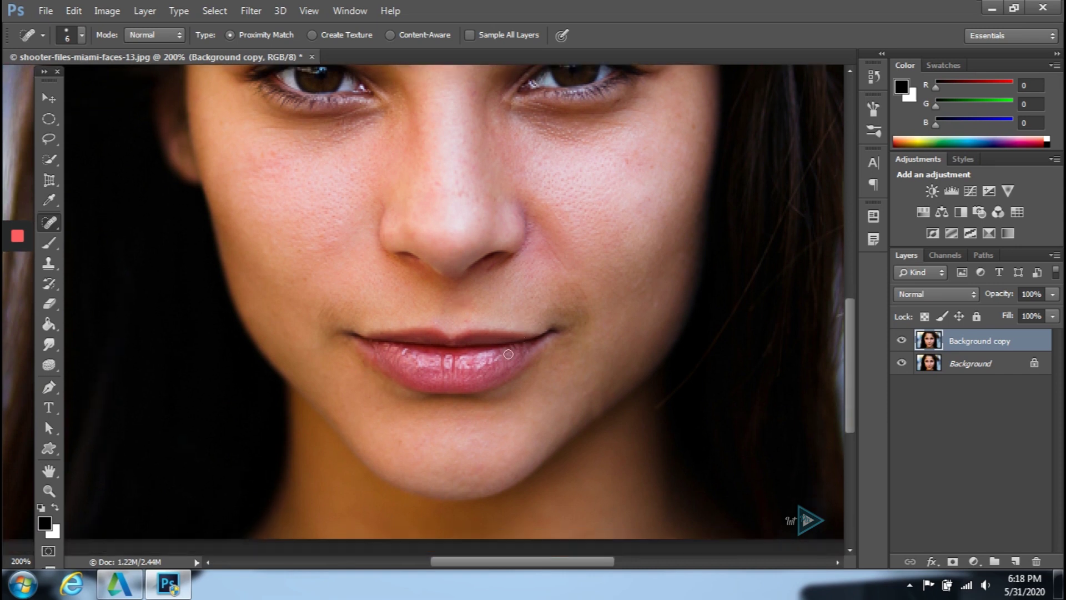
{"action": "scroll", "coordinate": [406, 478], "scroll_direction": "down", "scroll_amount": 2}
{"action": "scroll", "coordinate": [639, 295], "scroll_direction": "up", "scroll_amount": 10}
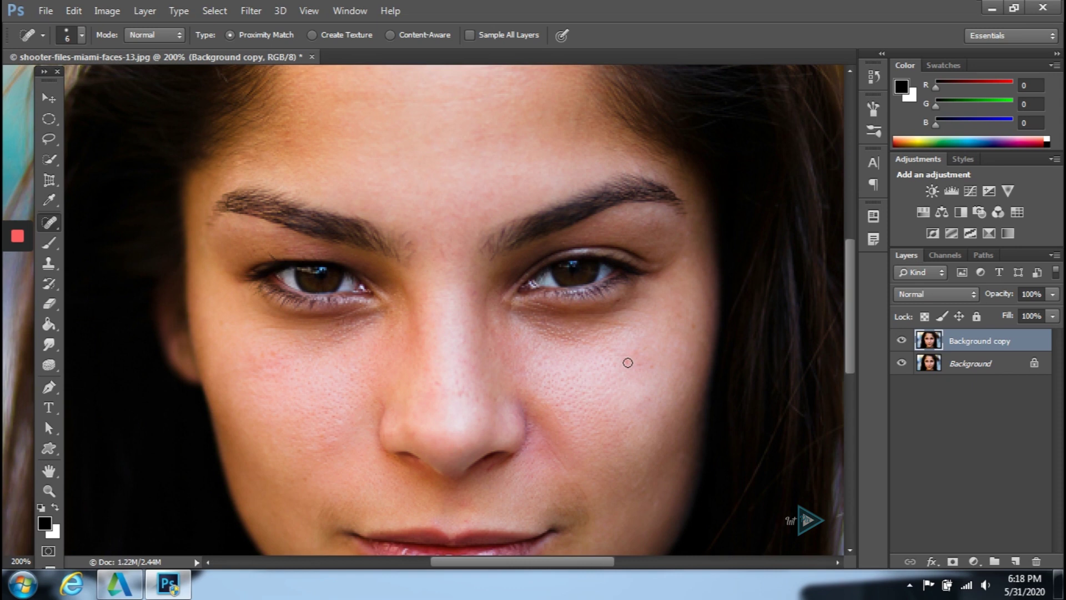
{"action": "scroll", "coordinate": [748, 292], "scroll_direction": "up", "scroll_amount": 6}
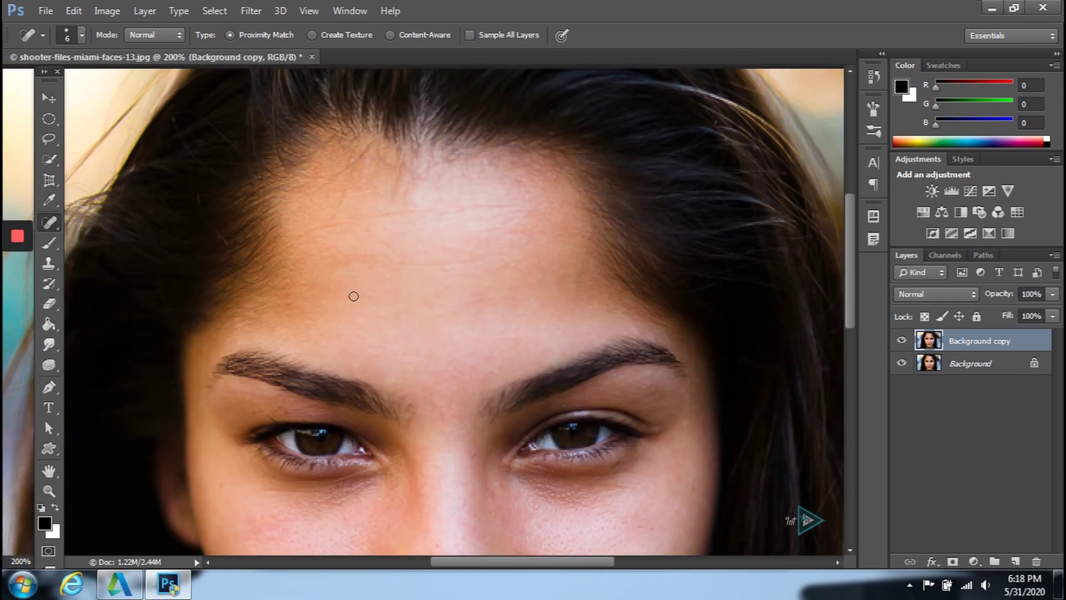
{"action": "scroll", "coordinate": [354, 296], "scroll_direction": "down", "scroll_amount": 3}
{"action": "scroll", "coordinate": [348, 268], "scroll_direction": "down", "scroll_amount": 10}
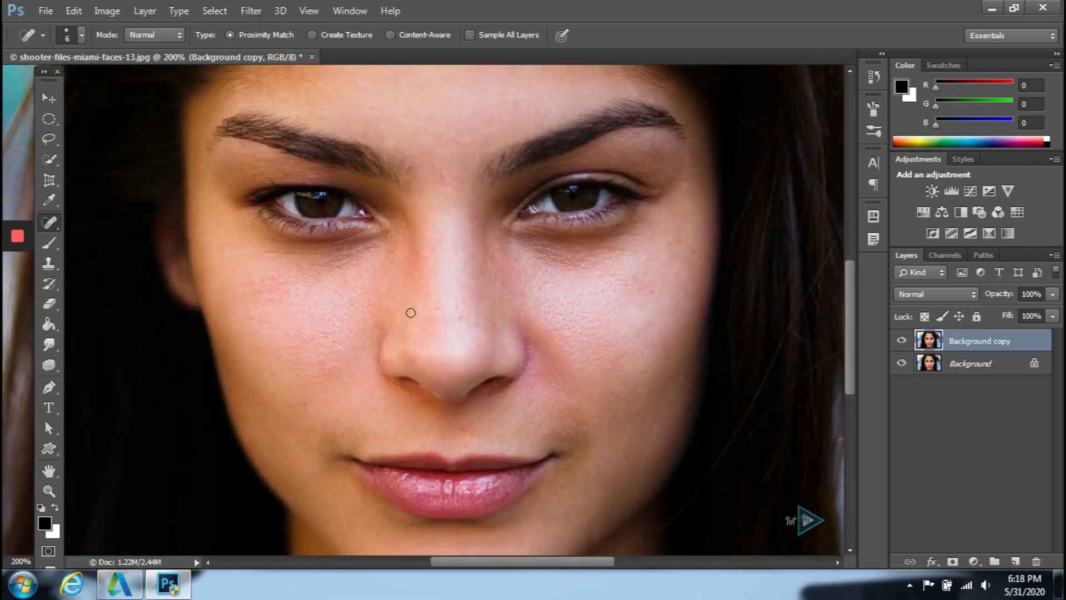
{"action": "scroll", "coordinate": [320, 352], "scroll_direction": "down", "scroll_amount": 4}
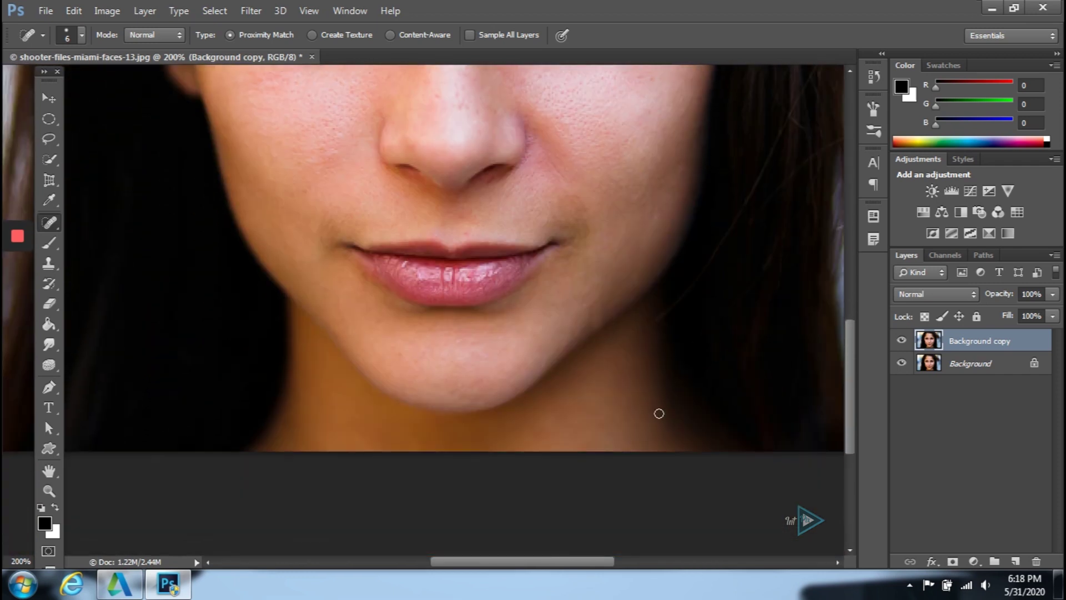
{"action": "scroll", "coordinate": [681, 398], "scroll_direction": "up", "scroll_amount": 8}
{"action": "scroll", "coordinate": [767, 375], "scroll_direction": "up", "scroll_amount": 4}
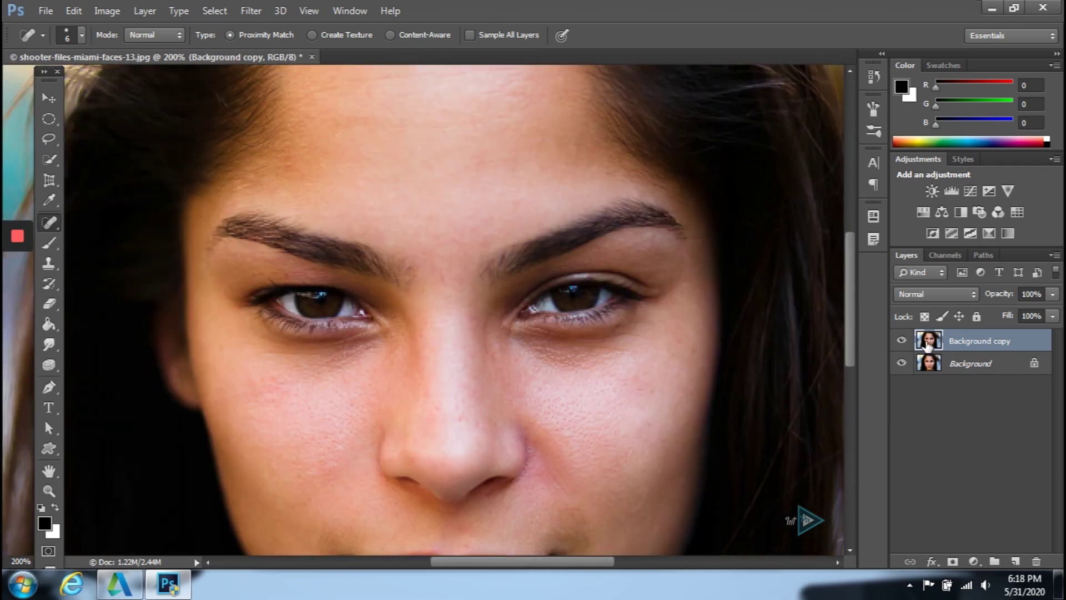
Compare the face before and after healing by toggling the visibility of the Background copy layer
{"action": "left_click", "coordinate": [903, 340]}
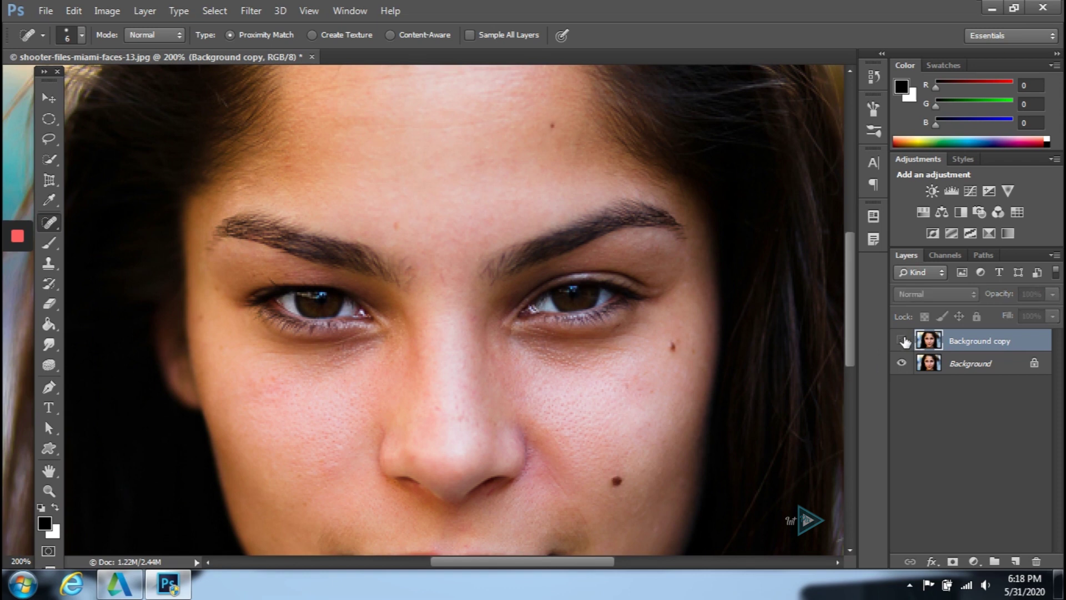
{"action": "left_click", "coordinate": [902, 340]}
{"action": "left_click", "coordinate": [902, 340]}
{"action": "left_click", "coordinate": [903, 340]}
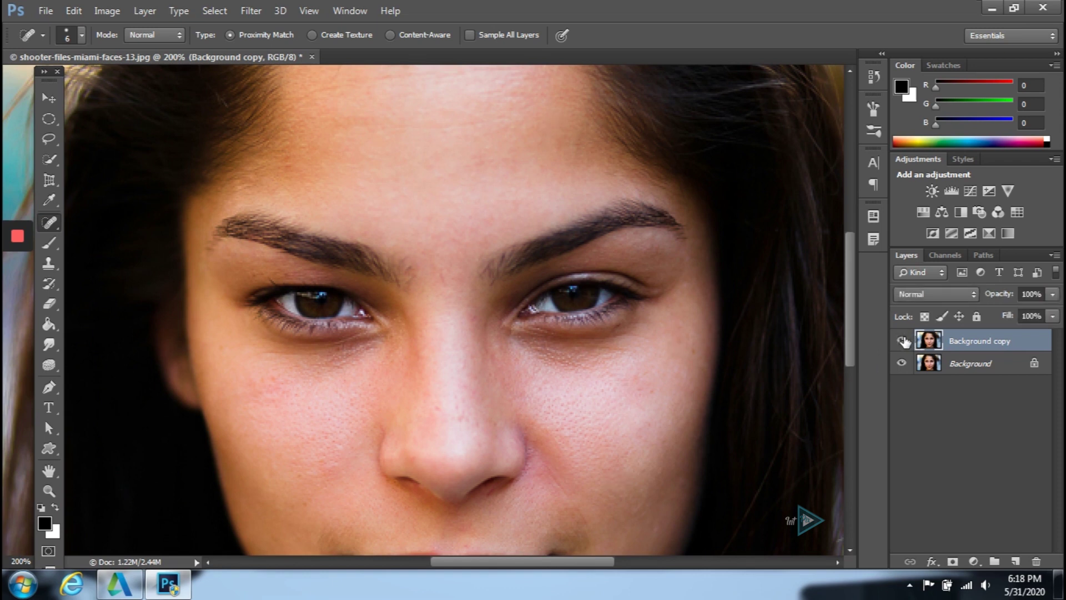
Duplicate the healed Background copy layer and invert the colors of the new duplicate
{"action": "left_click_drag", "start_coordinate": [998, 347], "coordinate": [1016, 562]}
{"action": "scroll", "coordinate": [615, 317], "scroll_direction": "down", "scroll_amount": 3}
{"action": "scroll", "coordinate": [588, 314], "scroll_direction": "down", "scroll_amount": 2}
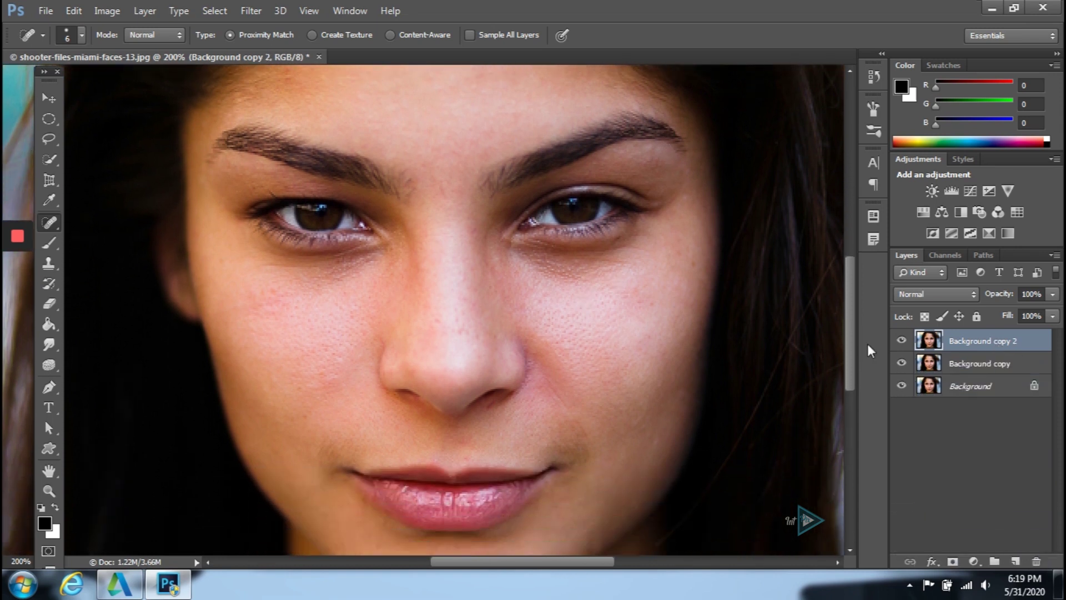
{"action": "key", "text": "ctrl+i"}
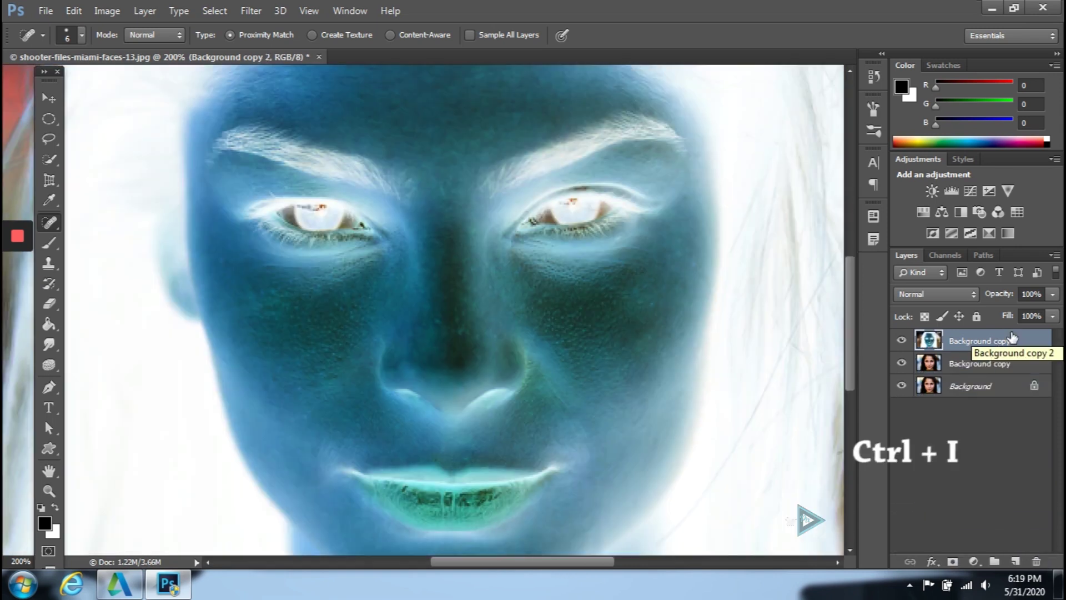
Set the inverted layer's blend mode to Vivid Light
{"action": "left_click", "coordinate": [954, 296]}
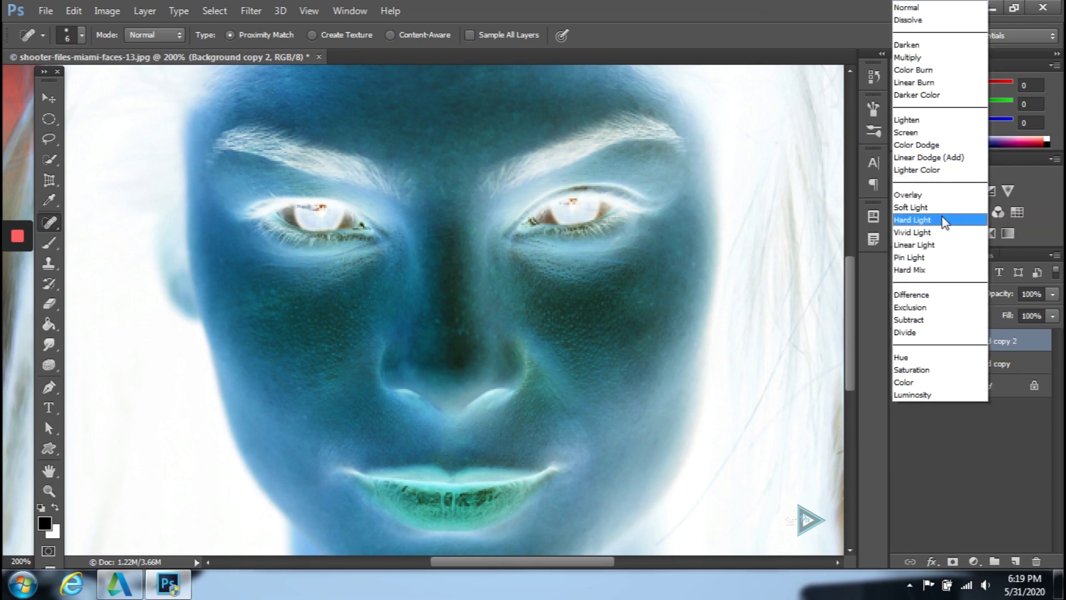
{"action": "left_click", "coordinate": [945, 233]}
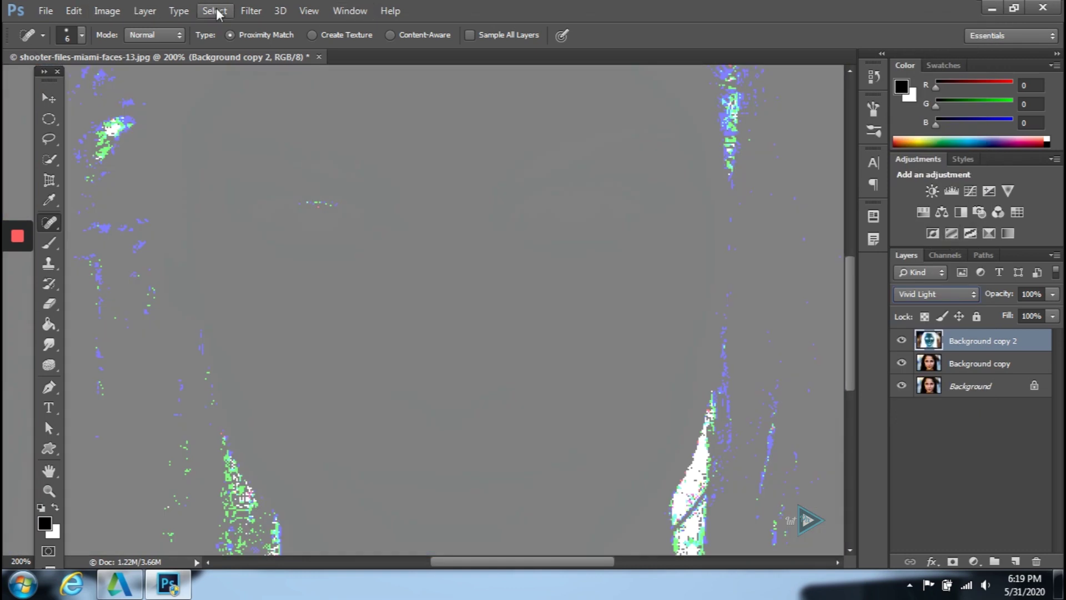
Apply a High Pass filter with a radius of 2.1 pixels to the inverted Vivid Light layer
{"action": "left_click", "coordinate": [250, 11]}
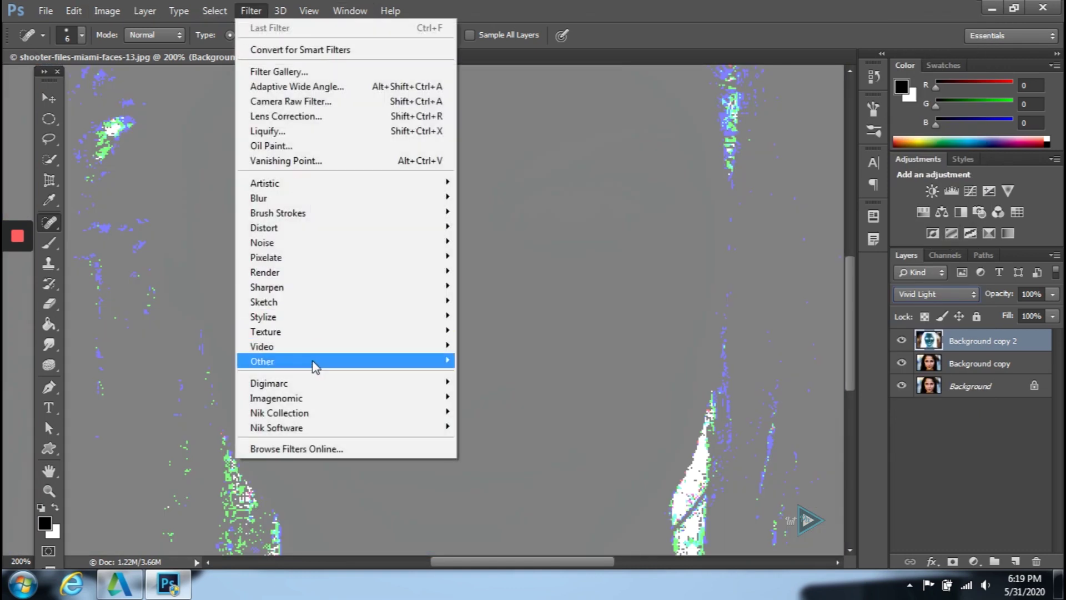
{"action": "mouse_move", "coordinate": [315, 364]}
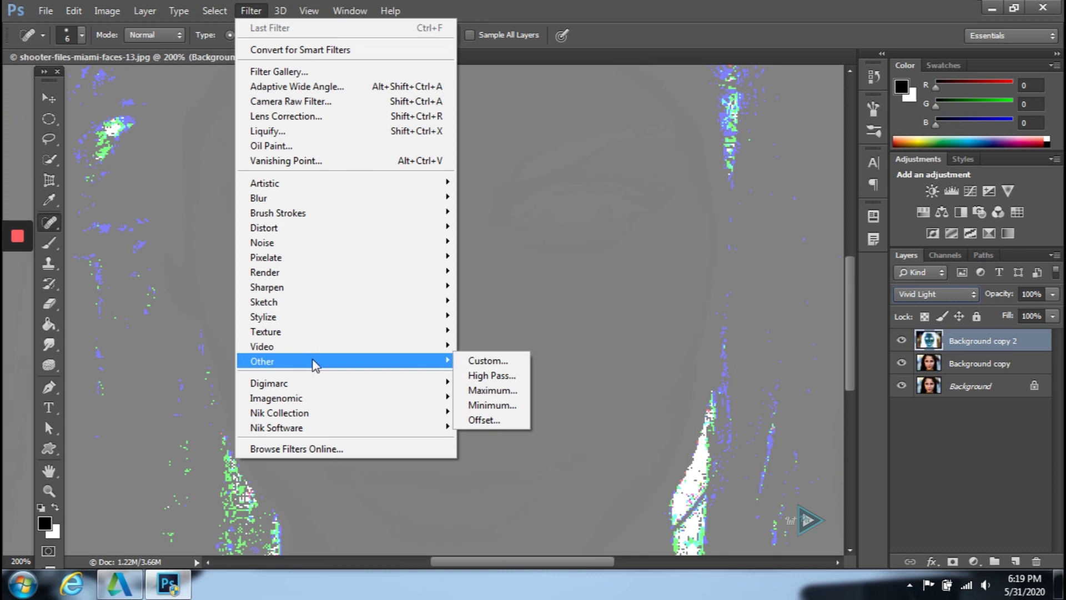
{"action": "left_click", "coordinate": [477, 375]}
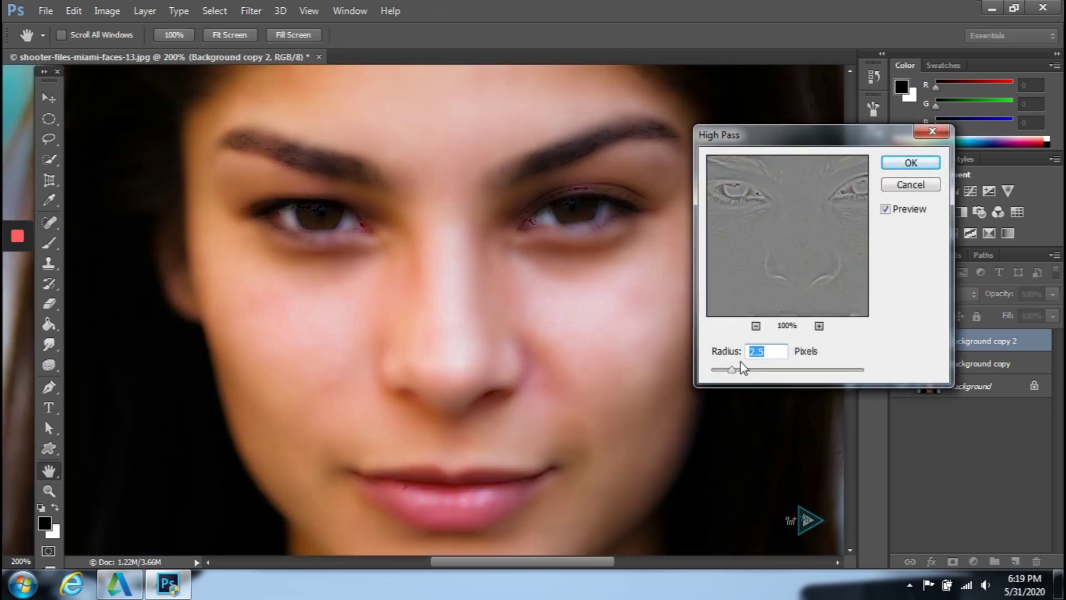
{"action": "key", "text": "ctrl+minus"}
{"action": "left_click_drag", "start_coordinate": [742, 371], "coordinate": [752, 367]}
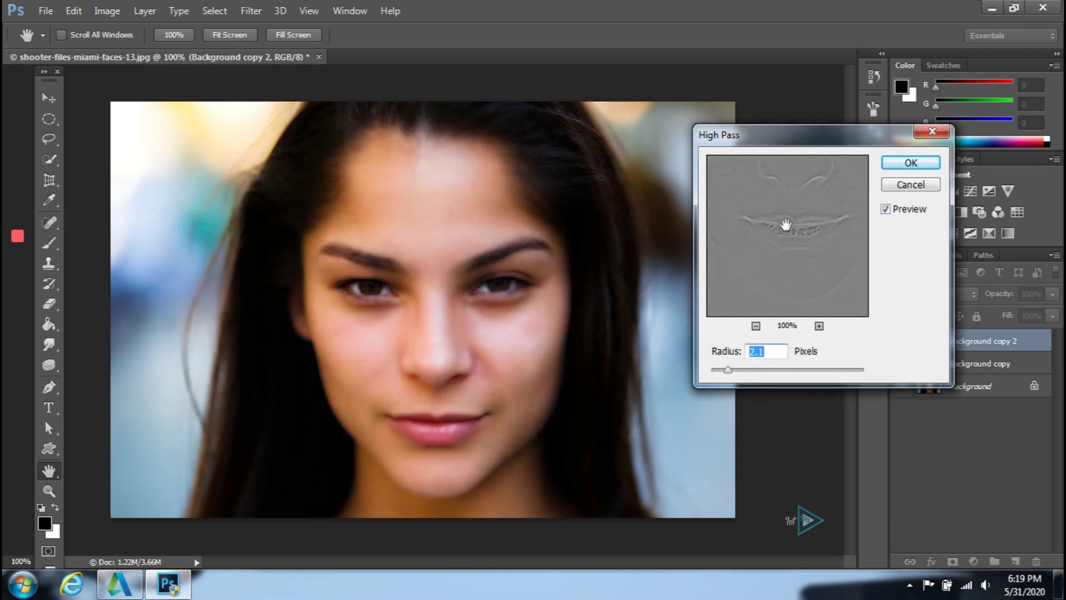
{"action": "left_click_drag", "start_coordinate": [786, 226], "coordinate": [797, 277]}
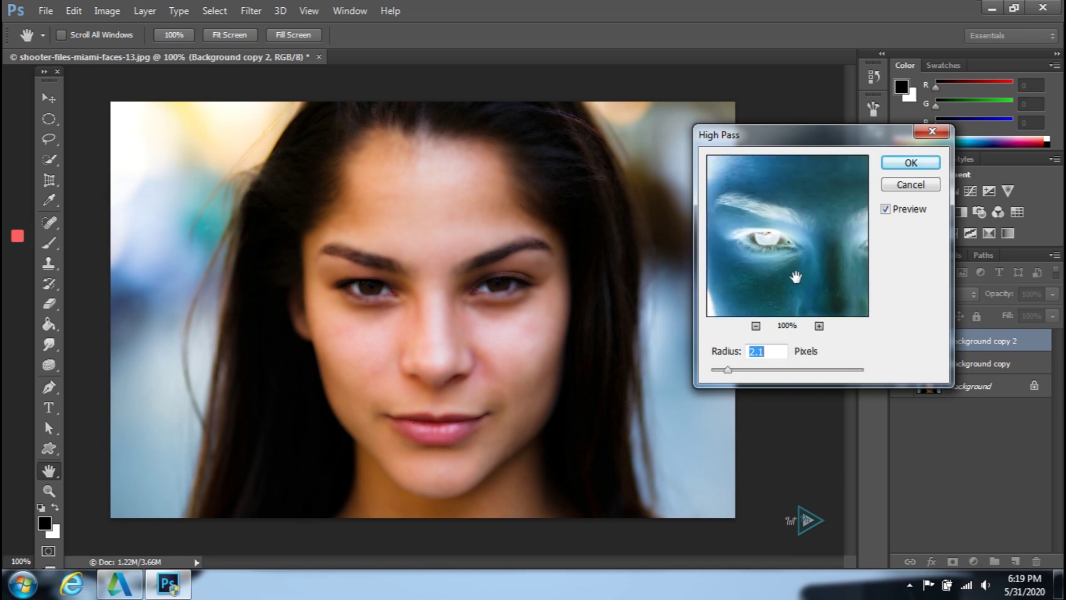
{"action": "left_click_drag", "start_coordinate": [788, 240], "coordinate": [774, 247]}
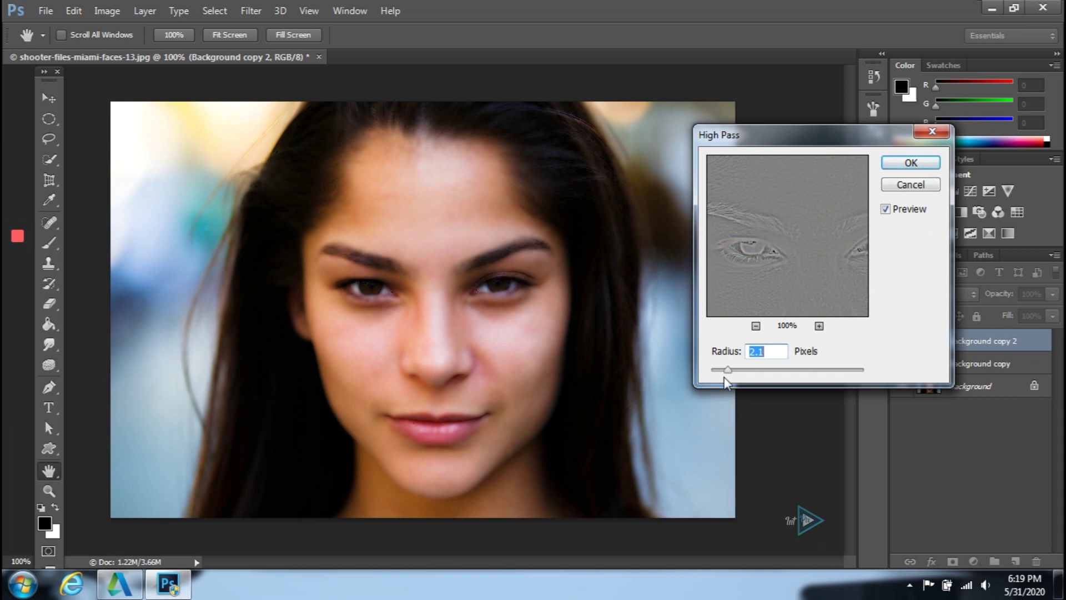
{"action": "left_click_drag", "start_coordinate": [727, 370], "coordinate": [727, 371]}
{"action": "left_click", "coordinate": [728, 370]}
{"action": "left_click", "coordinate": [912, 161]}
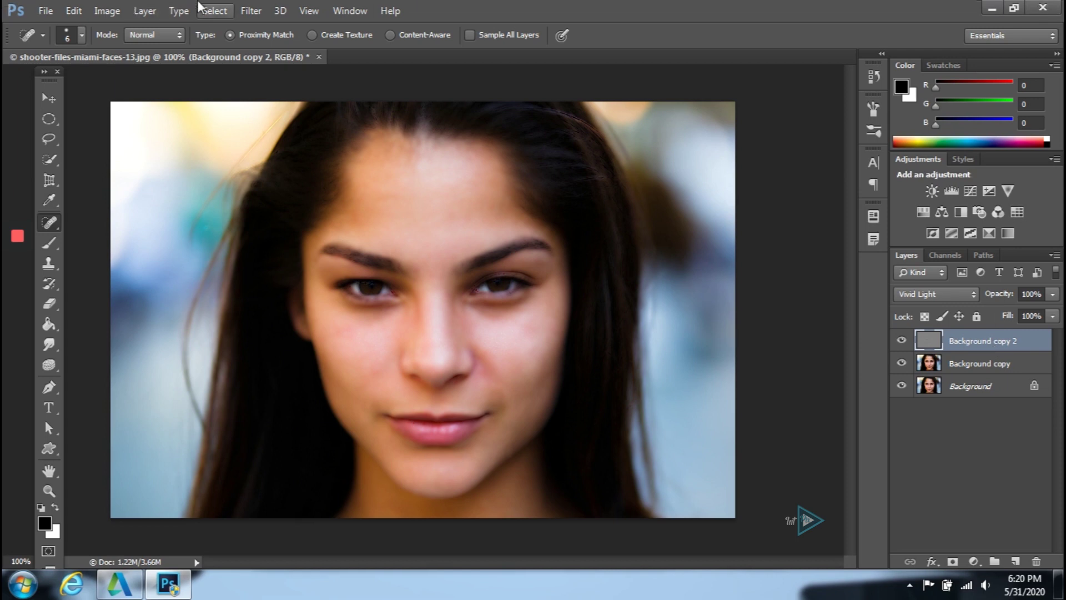
Apply a Gaussian Blur to the inverted Vivid Light layer, fine-tuning its radius while checking the face
{"action": "left_click", "coordinate": [251, 8]}
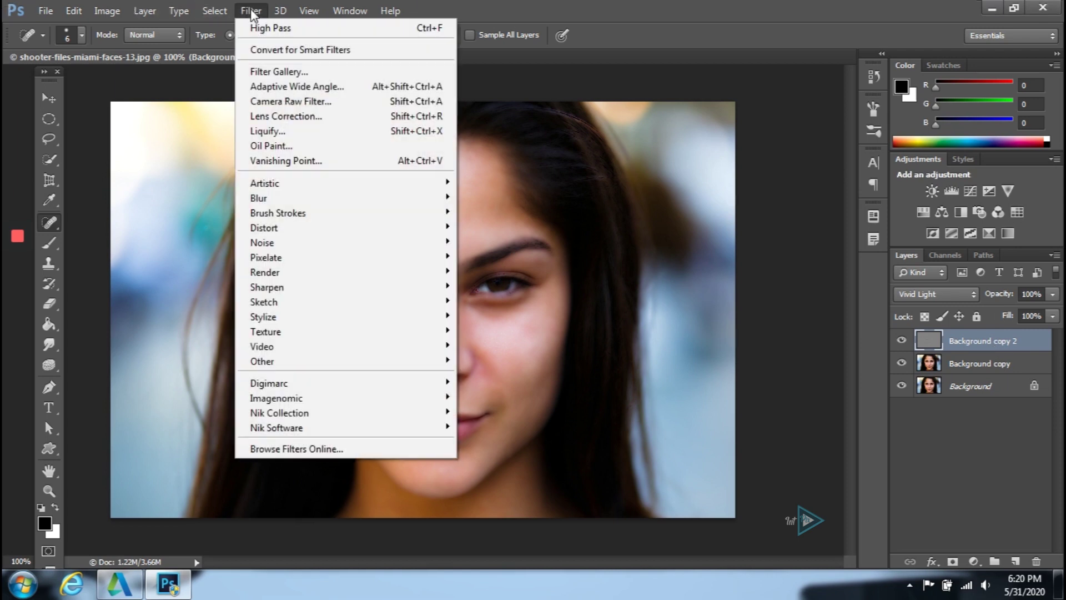
{"action": "mouse_move", "coordinate": [289, 201]}
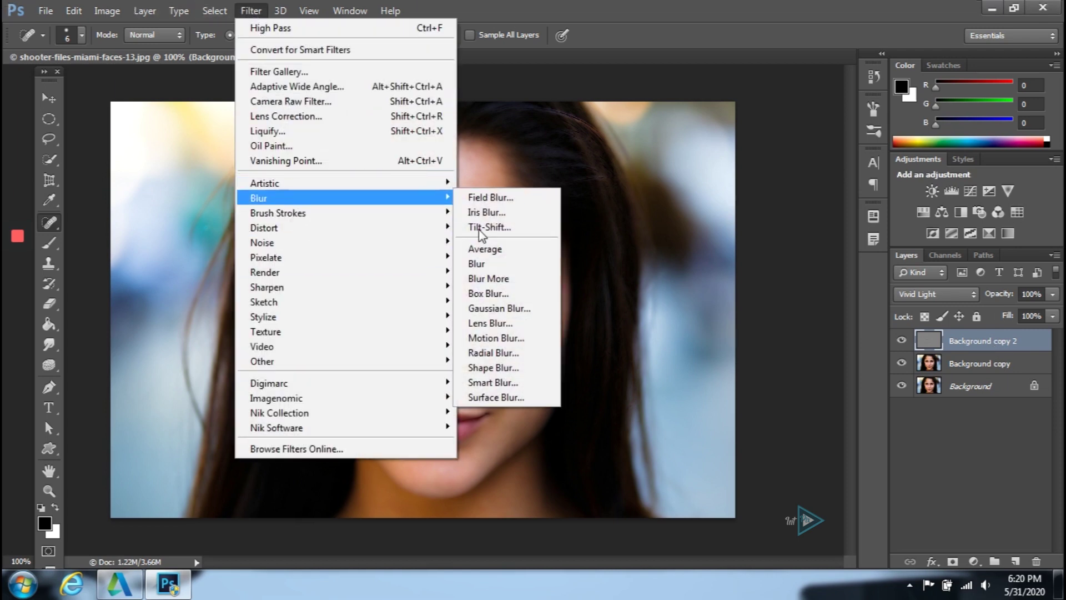
{"action": "left_click", "coordinate": [516, 307]}
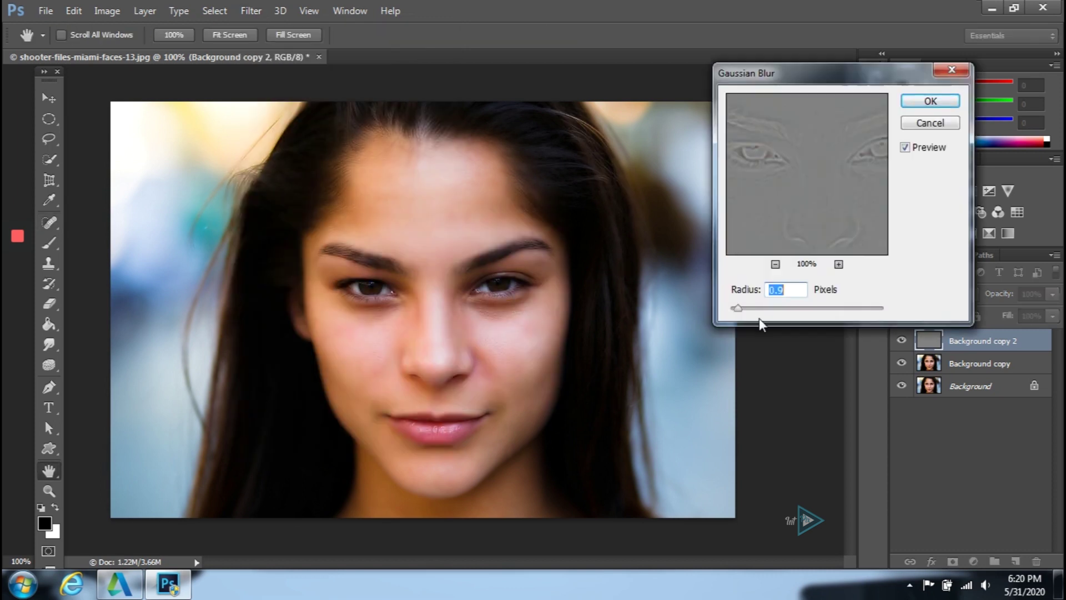
{"action": "key", "text": "ctrl+plus"}
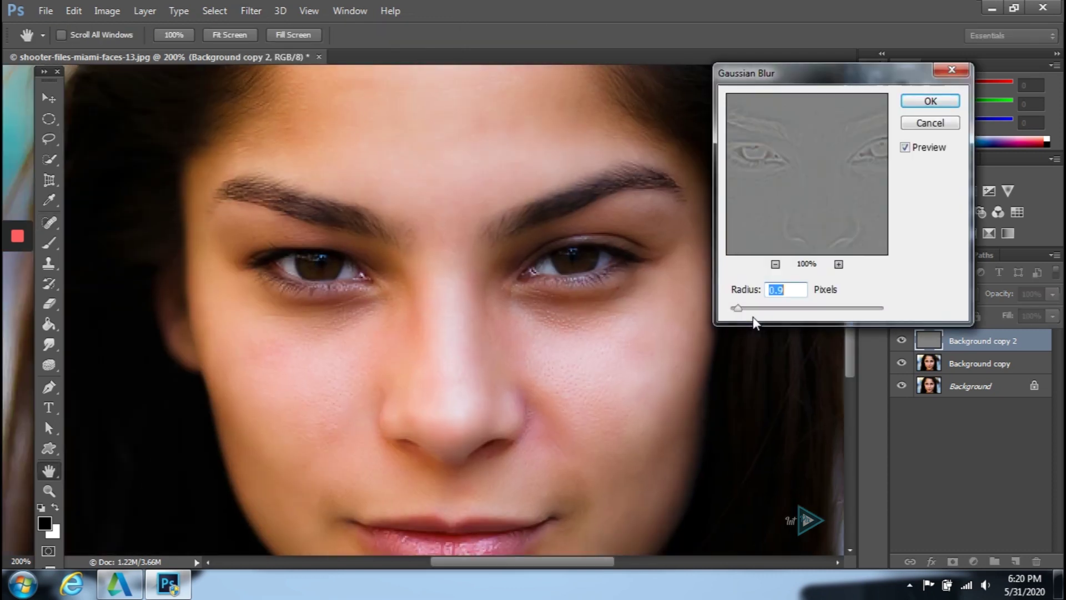
{"action": "key", "text": "ctrl+minus"}
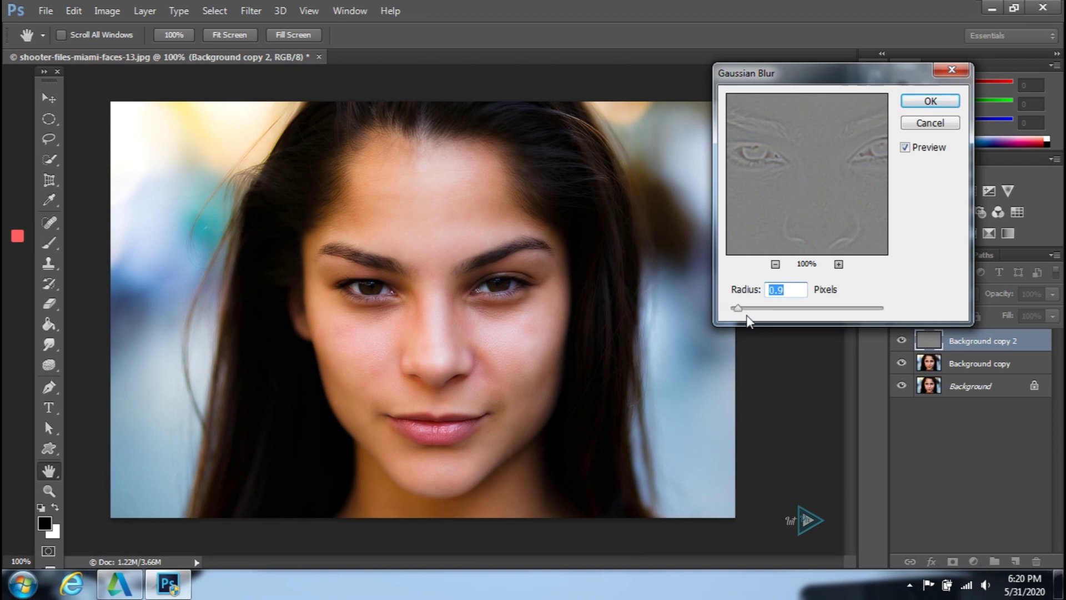
{"action": "mouse_move", "coordinate": [738, 309]}
{"action": "left_mouse_down"}
{"action": "mouse_move", "coordinate": [749, 309]}
{"action": "mouse_move", "coordinate": [737, 308]}
{"action": "left_mouse_up"}
{"action": "left_click_drag", "start_coordinate": [736, 309], "coordinate": [734, 309]}
{"action": "left_click_drag", "start_coordinate": [734, 309], "coordinate": [740, 308]}
{"action": "left_click", "coordinate": [914, 103]}
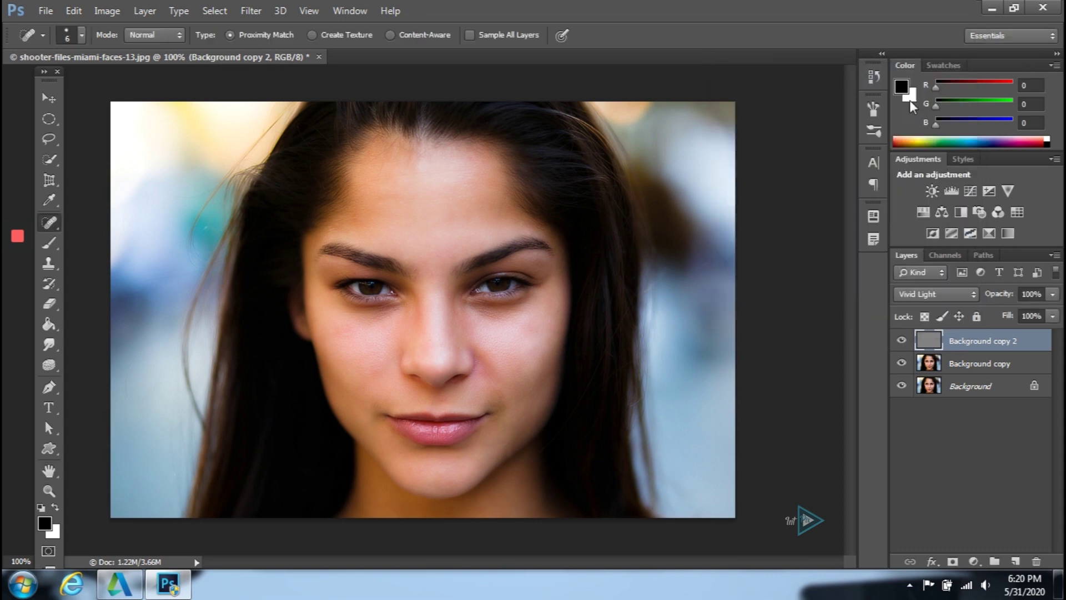
Compare the skin before and after smoothing by toggling the visibility of the Background copy 2 layer
{"action": "left_click", "coordinate": [902, 341]}
{"action": "left_click", "coordinate": [902, 341]}
{"action": "left_click", "coordinate": [902, 341]}
{"action": "left_click", "coordinate": [902, 341]}
Add a layer mask to Background copy 2, invert it to black, and leave white as the foreground color
{"action": "left_click", "coordinate": [953, 561]}
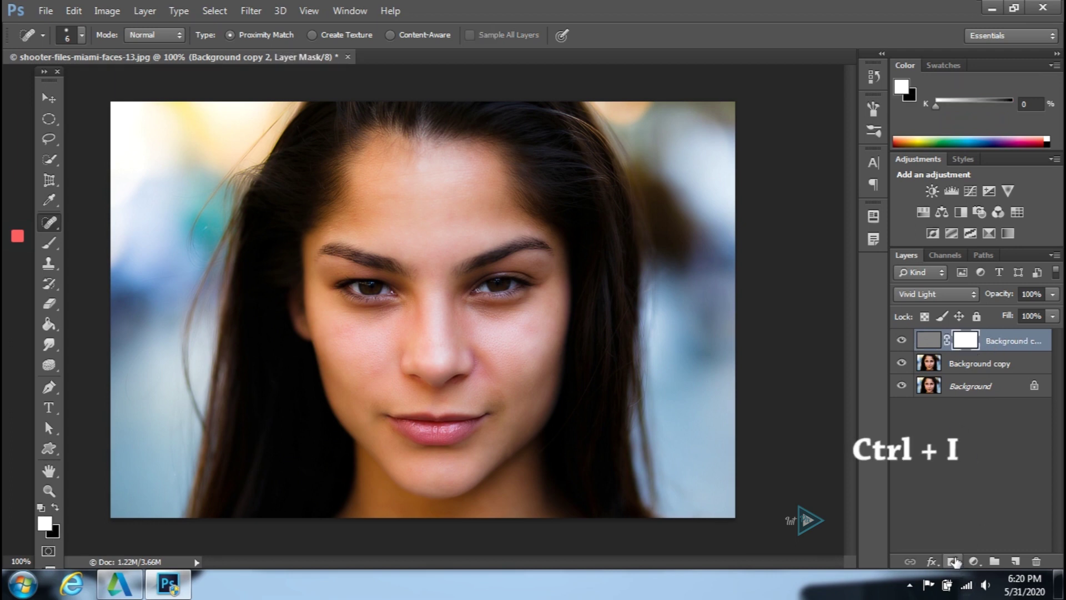
{"action": "key", "text": "ctrl+i"}
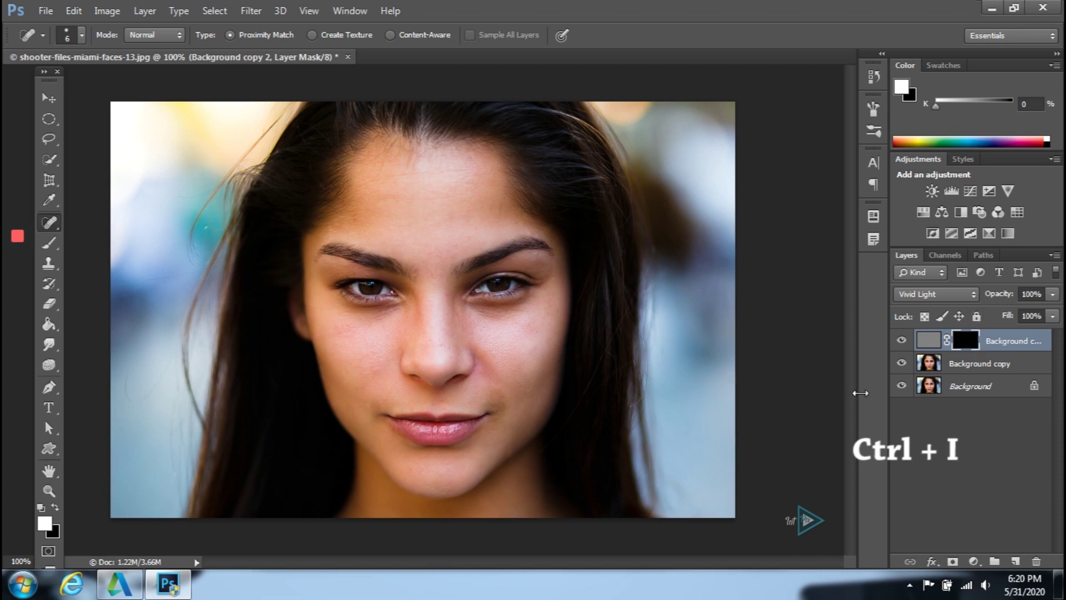
{"action": "left_click", "coordinate": [58, 509]}
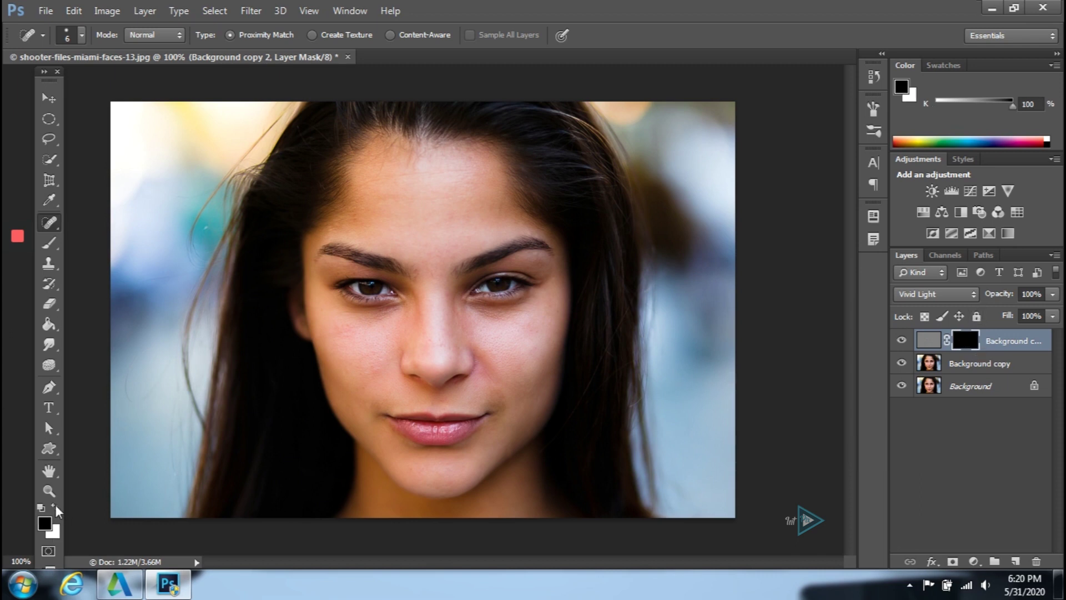
{"action": "left_click", "coordinate": [57, 509]}
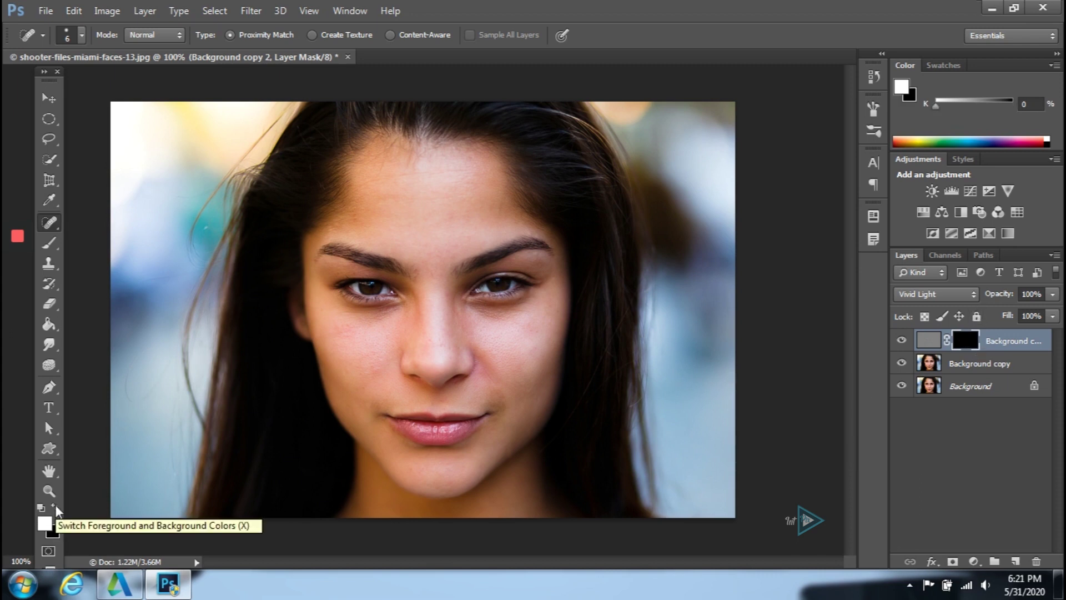
Paint white on the mask over the right side of the forehead with the Brush tool at size 70
{"action": "left_click", "coordinate": [51, 244]}
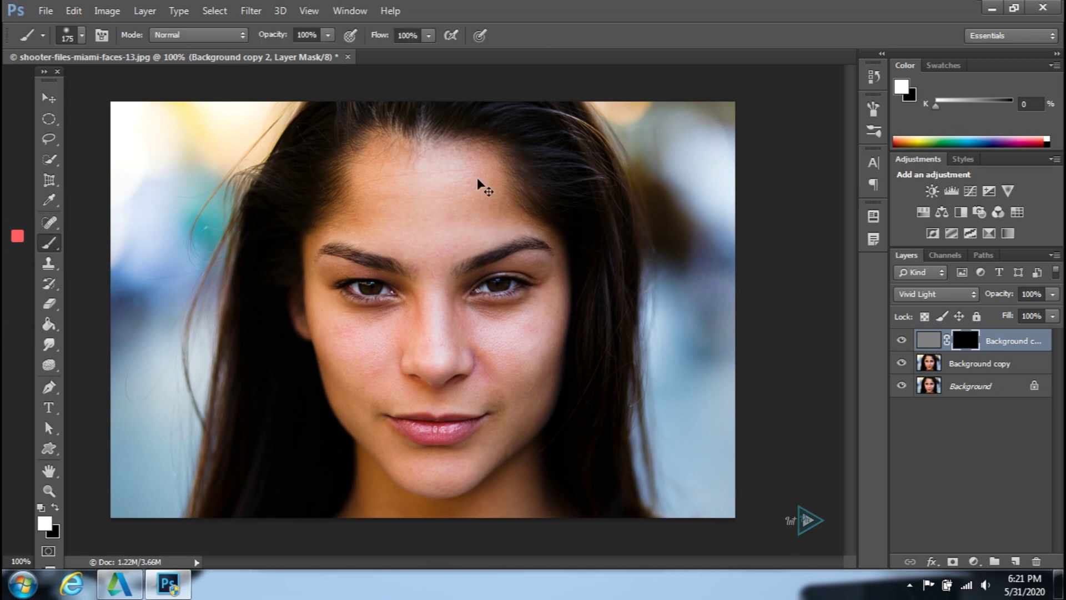
{"action": "key", "text": "ctrl+plus"}
{"action": "scroll", "coordinate": [500, 213], "scroll_direction": "up", "scroll_amount": 3}
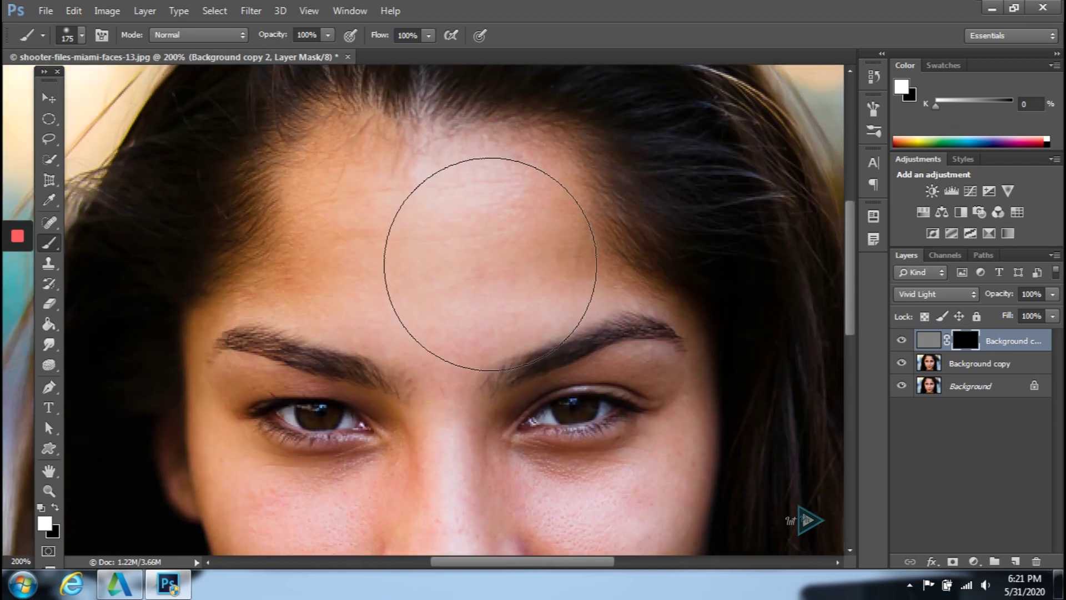
{"action": "key", "text": "bracketleft"}
{"action": "key", "text": "bracketleft"}
{"action": "key", "text": "bracketleft"}
{"action": "key", "text": "bracketleft"}
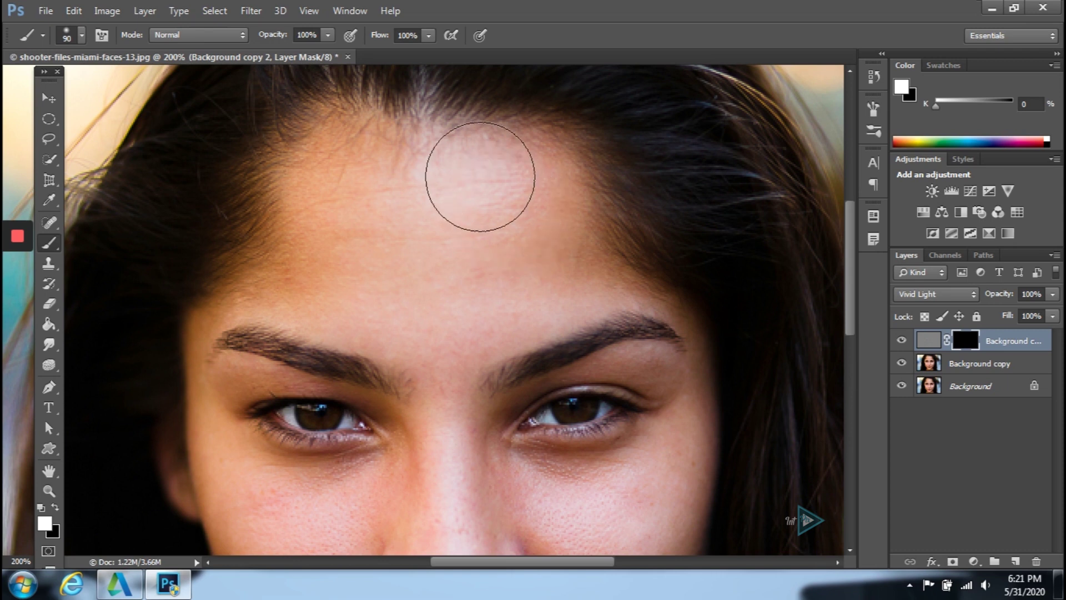
{"action": "key", "text": "bracketleft"}
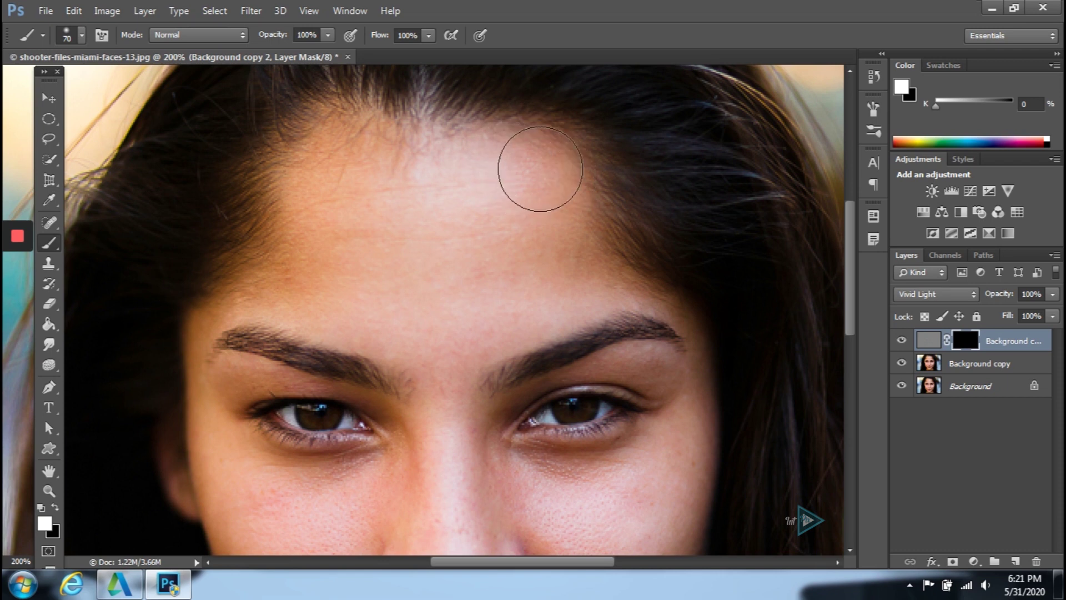
{"action": "left_click_drag", "start_coordinate": [555, 255], "coordinate": [557, 263]}
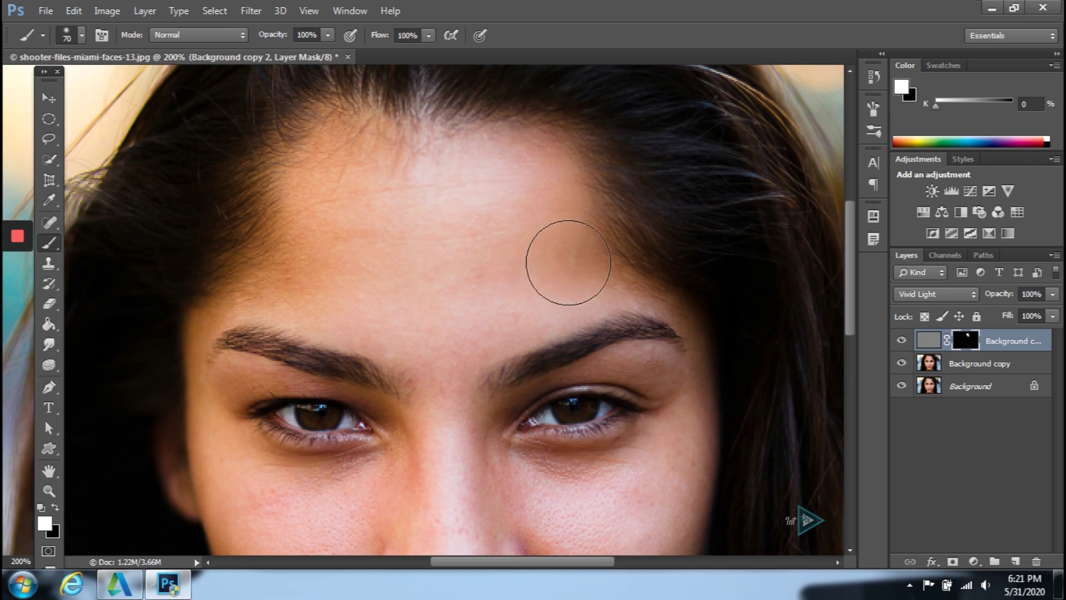
Paint the mask white across the rest of the forehead at brush size 100, using size 70 near the left hairline
{"action": "key", "text": "bracketright"}
{"action": "key", "text": "bracketright"}
{"action": "key", "text": "bracketright"}
{"action": "mouse_move", "coordinate": [413, 191]}
{"action": "left_mouse_down"}
{"action": "mouse_move", "coordinate": [356, 185]}
{"action": "mouse_move", "coordinate": [366, 169]}
{"action": "mouse_move", "coordinate": [344, 152]}
{"action": "mouse_move", "coordinate": [429, 164]}
{"action": "mouse_move", "coordinate": [479, 152]}
{"action": "mouse_move", "coordinate": [450, 240]}
{"action": "mouse_move", "coordinate": [449, 317]}
{"action": "mouse_move", "coordinate": [405, 287]}
{"action": "mouse_move", "coordinate": [325, 278]}
{"action": "mouse_move", "coordinate": [311, 218]}
{"action": "mouse_move", "coordinate": [280, 235]}
{"action": "left_mouse_up"}
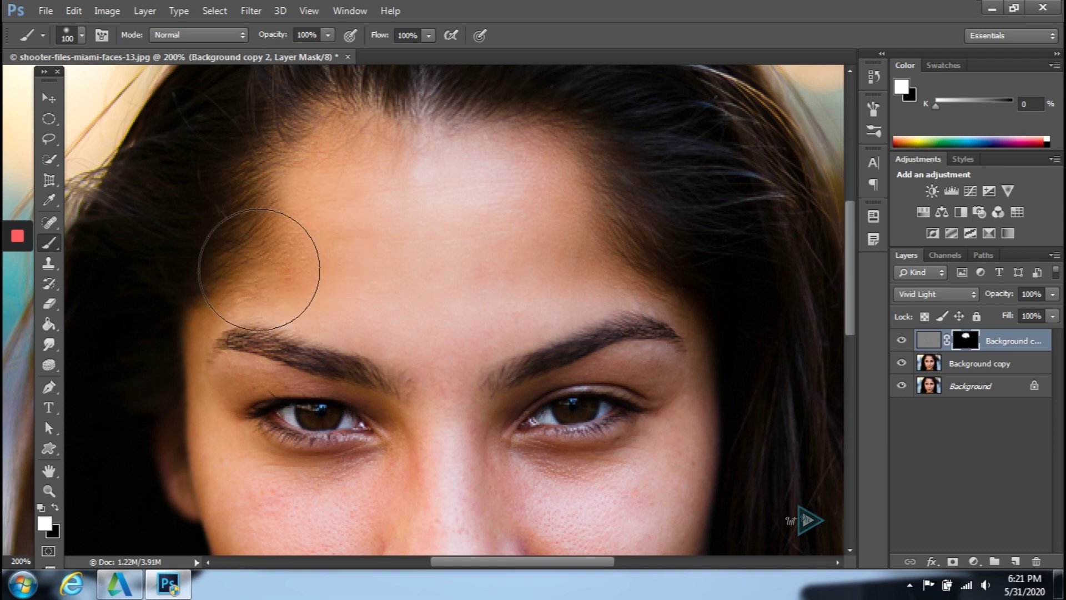
{"action": "key", "text": "bracketleft"}
{"action": "key", "text": "bracketleft"}
{"action": "key", "text": "bracketleft"}
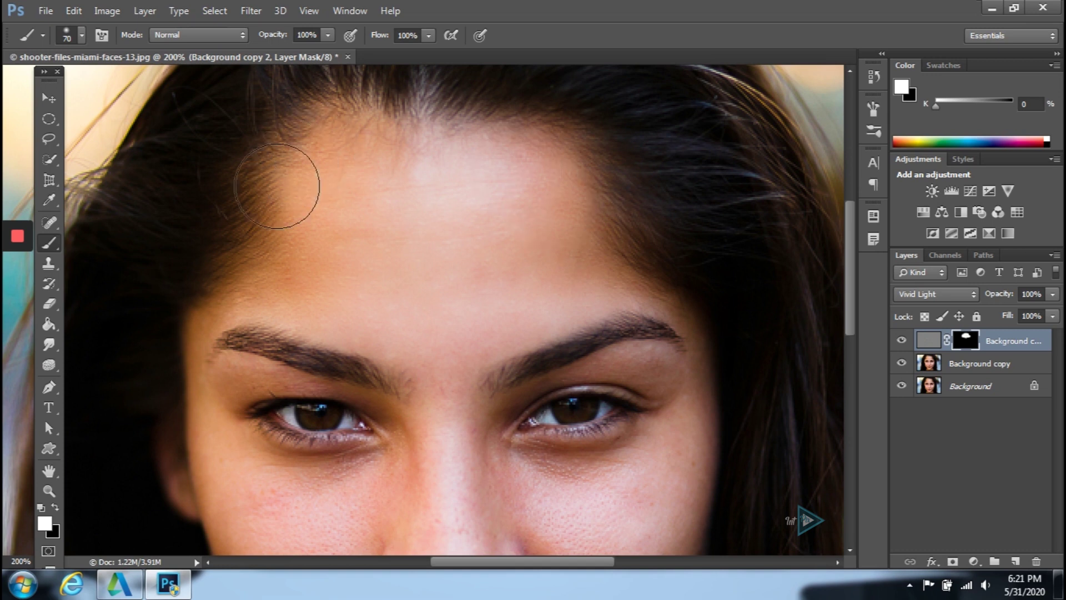
Paint the smoothing into the lower forehead and around the eyebrows with the brush reduced to size 30
{"action": "scroll", "coordinate": [271, 286], "scroll_direction": "down", "scroll_amount": 1}
{"action": "scroll", "coordinate": [271, 286], "scroll_direction": "down", "scroll_amount": 5}
{"action": "key", "text": "bracketleft"}
{"action": "key", "text": "bracketleft"}
{"action": "key", "text": "bracketleft"}
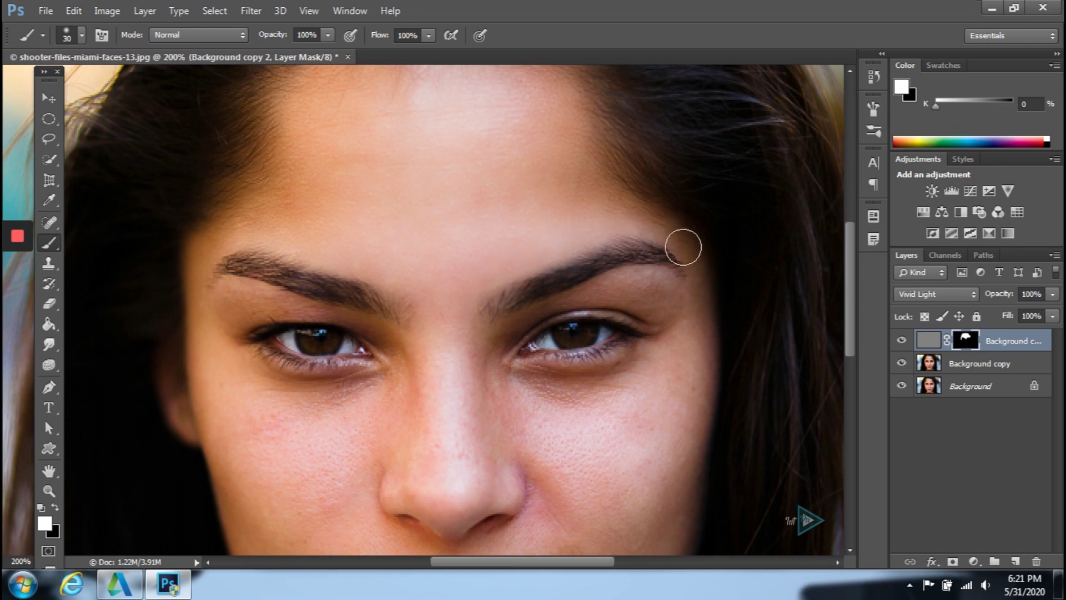
Paint the mask white over the bridge and sides of the nose with the brush at size 45
{"action": "key", "text": "bracketright"}
{"action": "scroll", "coordinate": [622, 283], "scroll_direction": "down", "scroll_amount": 5}
{"action": "key", "text": "bracketright"}
{"action": "mouse_move", "coordinate": [442, 196]}
{"action": "left_mouse_down"}
{"action": "mouse_move", "coordinate": [456, 264]}
{"action": "mouse_move", "coordinate": [452, 224]}
{"action": "mouse_move", "coordinate": [449, 350]}
{"action": "mouse_move", "coordinate": [450, 333]}
{"action": "mouse_move", "coordinate": [463, 368]}
{"action": "mouse_move", "coordinate": [483, 337]}
{"action": "mouse_move", "coordinate": [478, 211]}
{"action": "mouse_move", "coordinate": [418, 235]}
{"action": "mouse_move", "coordinate": [429, 217]}
{"action": "mouse_move", "coordinate": [428, 308]}
{"action": "mouse_move", "coordinate": [411, 293]}
{"action": "mouse_move", "coordinate": [404, 371]}
{"action": "mouse_move", "coordinate": [396, 337]}
{"action": "mouse_move", "coordinate": [417, 236]}
{"action": "left_mouse_up"}
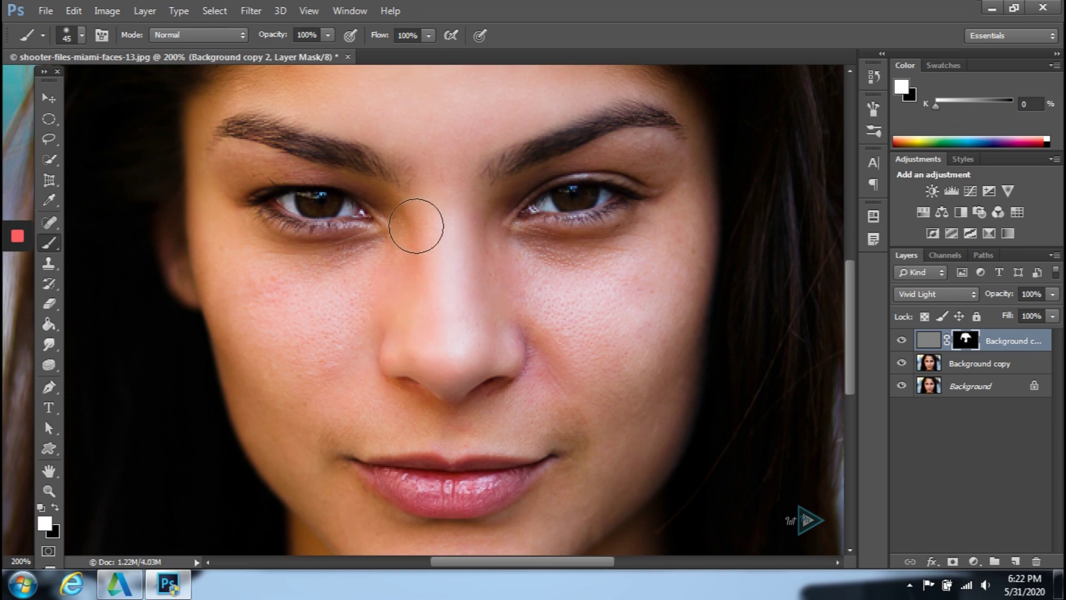
Smooth the skin around the left eye and upper left cheek on the mask with brush sizes 30 and 45
{"action": "key", "text": "bracketleft"}
{"action": "key", "text": "bracketleft"}
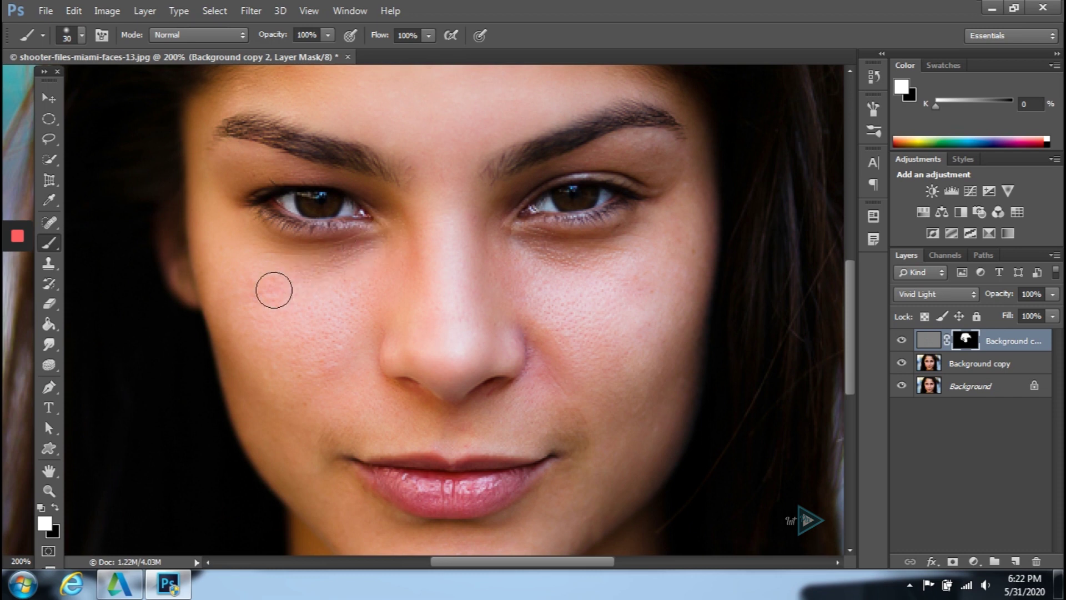
{"action": "key", "text": "bracketright"}
{"action": "key", "text": "bracketright"}
{"action": "key", "text": "bracketright"}
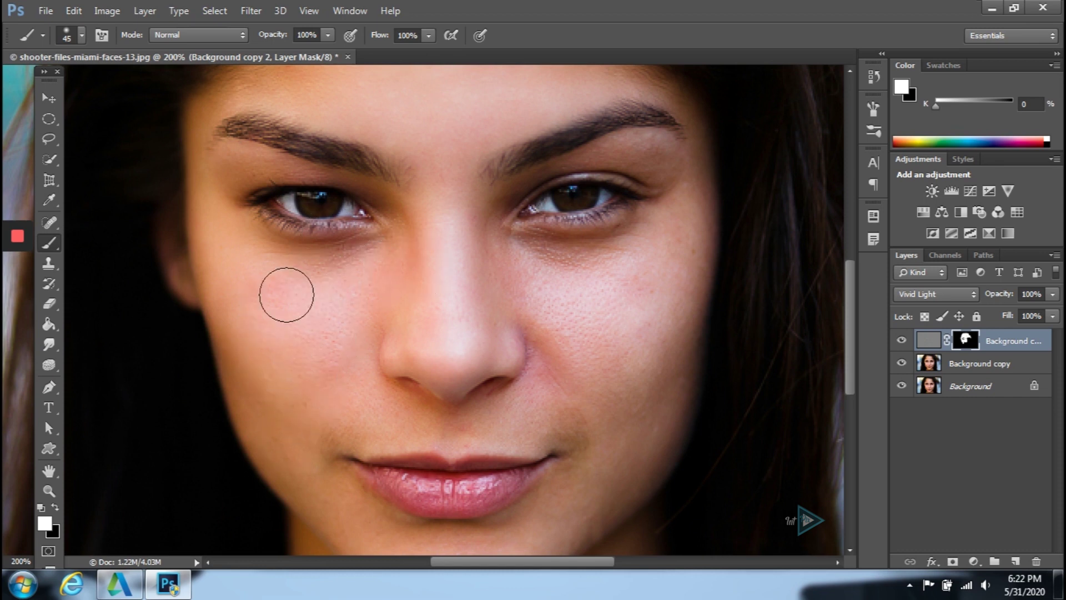
Paint the mask white over the lower left cheek and beside the nose, reducing the brush to size 35
{"action": "scroll", "coordinate": [283, 317], "scroll_direction": "down", "scroll_amount": 3}
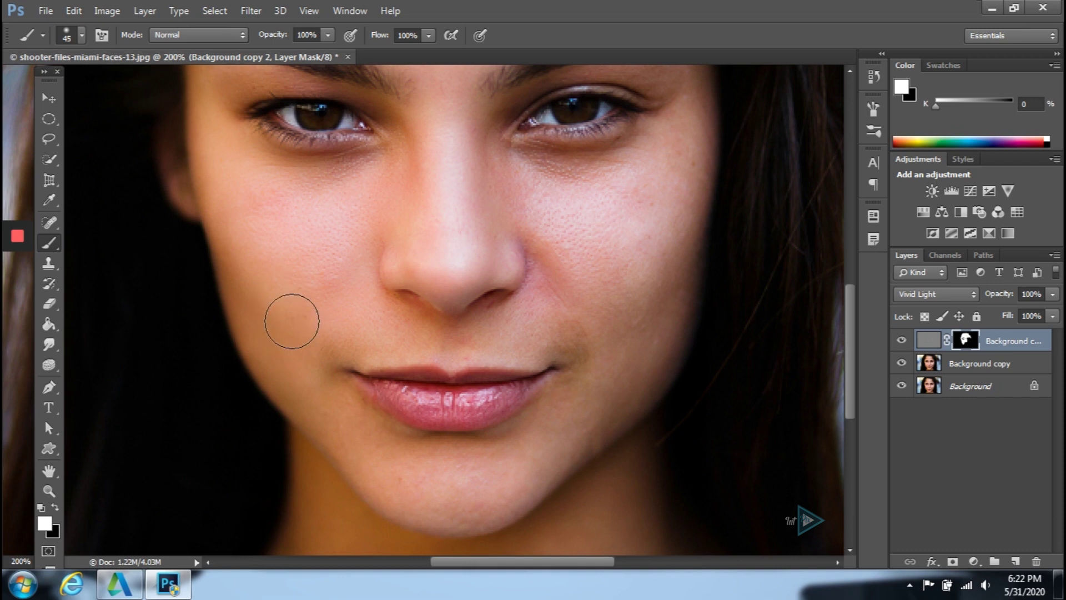
{"action": "key", "text": "bracketleft"}
{"action": "scroll", "coordinate": [324, 348], "scroll_direction": "down", "scroll_amount": 2}
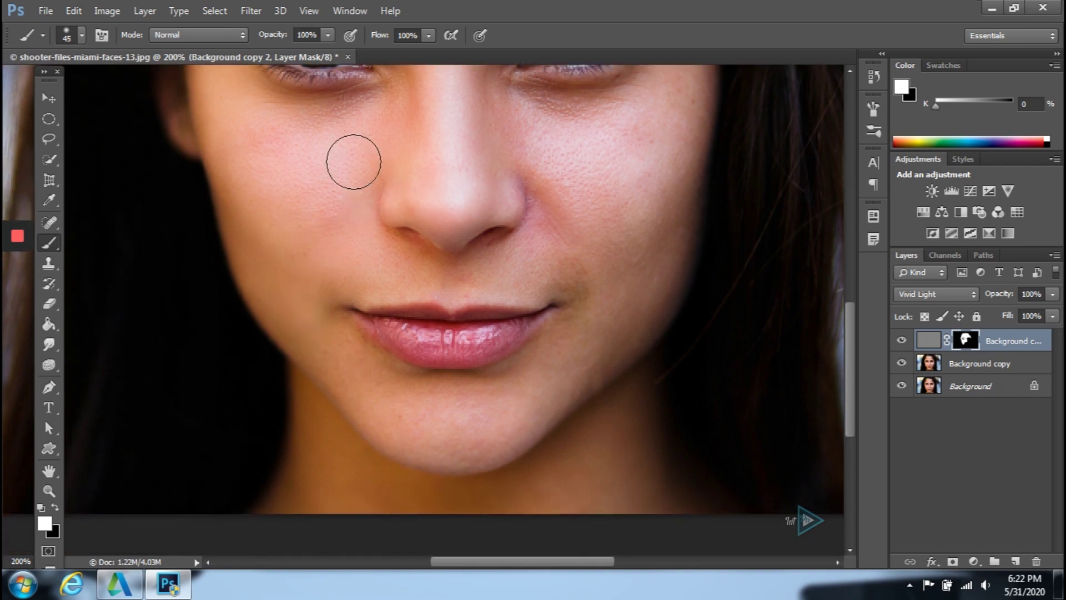
{"action": "key", "text": "bracketleft"}
{"action": "key", "text": "bracketleft"}
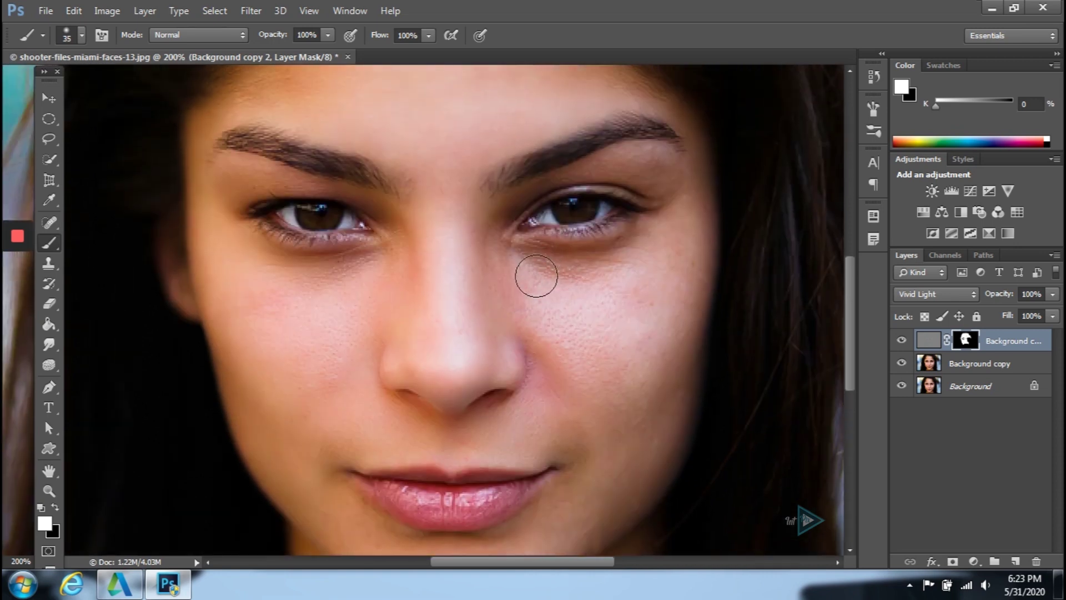
Paint the smoothing around the right eye, using brush size 15 close to the lashes
{"action": "key", "text": "]"}
{"action": "mouse_move", "coordinate": [536, 277]}
{"action": "left_mouse_down"}
{"action": "mouse_move", "coordinate": [576, 295]}
{"action": "mouse_move", "coordinate": [539, 271]}
{"action": "mouse_move", "coordinate": [617, 274]}
{"action": "mouse_move", "coordinate": [586, 277]}
{"action": "mouse_move", "coordinate": [694, 252]}
{"action": "mouse_move", "coordinate": [615, 280]}
{"action": "mouse_move", "coordinate": [665, 242]}
{"action": "mouse_move", "coordinate": [665, 216]}
{"action": "mouse_move", "coordinate": [655, 225]}
{"action": "mouse_move", "coordinate": [654, 240]}
{"action": "mouse_move", "coordinate": [670, 172]}
{"action": "left_mouse_up"}
{"action": "key", "text": "bracketleft"}
{"action": "key", "text": "bracketright"}
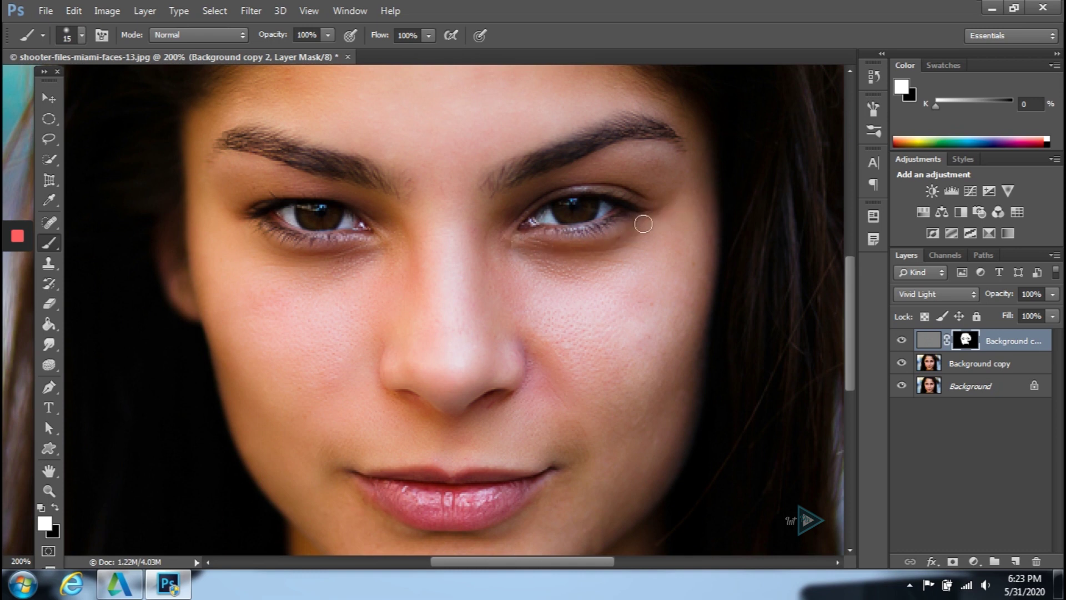
Paint the mask white down the right cheek toward the jaw with a progressively larger brush
{"action": "scroll", "coordinate": [666, 208], "scroll_direction": "down", "scroll_amount": 2}
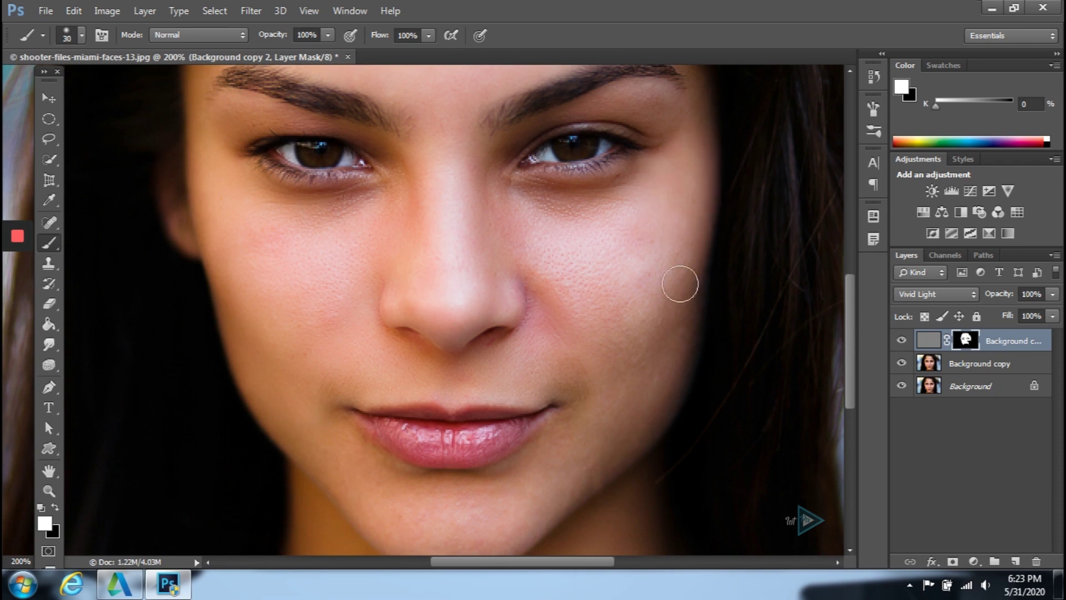
{"action": "key", "text": "bracketright"}
{"action": "key", "text": "bracketright"}
{"action": "key", "text": "bracketright"}
{"action": "key", "text": "bracketright"}
{"action": "mouse_move", "coordinate": [606, 366]}
{"action": "left_mouse_down"}
{"action": "mouse_move", "coordinate": [635, 282]}
{"action": "mouse_move", "coordinate": [610, 403]}
{"action": "mouse_move", "coordinate": [659, 271]}
{"action": "mouse_move", "coordinate": [666, 342]}
{"action": "mouse_move", "coordinate": [687, 252]}
{"action": "mouse_move", "coordinate": [682, 215]}
{"action": "mouse_move", "coordinate": [667, 361]}
{"action": "mouse_move", "coordinate": [637, 363]}
{"action": "mouse_move", "coordinate": [595, 445]}
{"action": "left_mouse_up"}
Smooth the skin beside the right mouth corner and on the chin with the brush at size 50
{"action": "scroll", "coordinate": [606, 400], "scroll_direction": "down", "scroll_amount": 3}
{"action": "key", "text": "bracketleft"}
{"action": "key", "text": "bracketleft"}
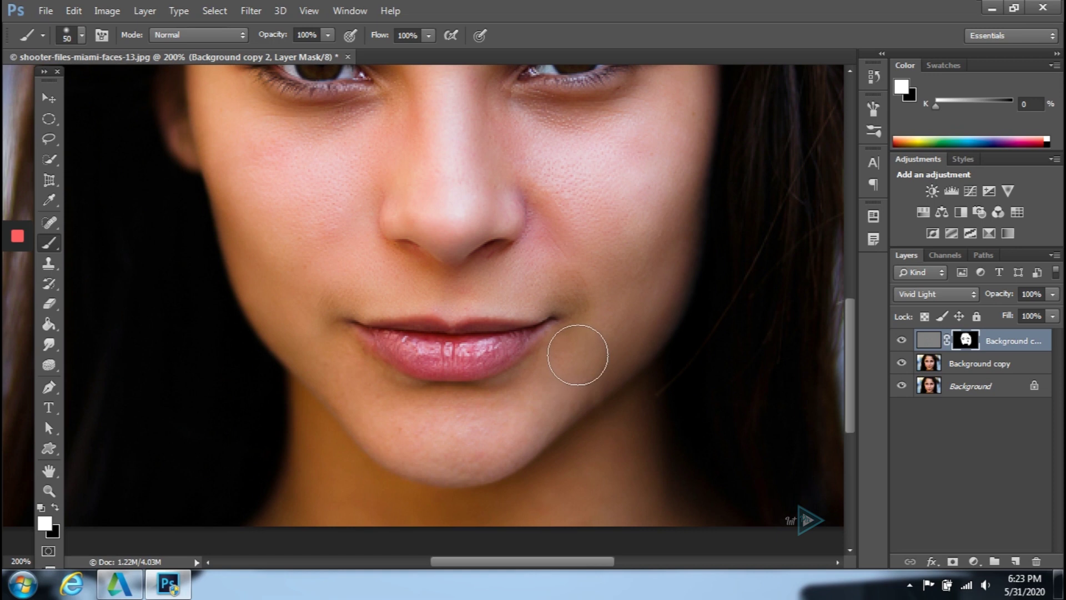
{"action": "mouse_move", "coordinate": [483, 442]}
{"action": "left_mouse_down"}
{"action": "mouse_move", "coordinate": [531, 409]}
{"action": "mouse_move", "coordinate": [493, 454]}
{"action": "mouse_move", "coordinate": [526, 432]}
{"action": "mouse_move", "coordinate": [512, 447]}
{"action": "mouse_move", "coordinate": [446, 456]}
{"action": "mouse_move", "coordinate": [479, 407]}
{"action": "left_mouse_up"}
Paint the finer areas around the lips and chin edge on the mask with the brush at size 20
{"action": "key", "text": "bracketleft"}
{"action": "key", "text": "bracketleft"}
{"action": "key", "text": "bracketleft"}
{"action": "scroll", "coordinate": [476, 388], "scroll_direction": "down", "scroll_amount": 3}
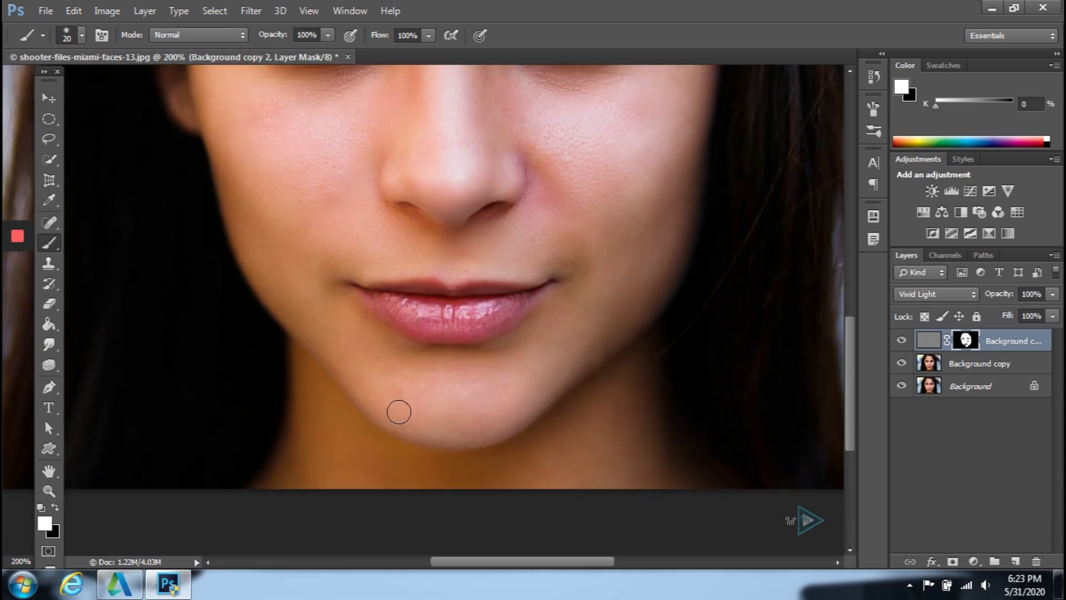
Paint the mask white along the jaw and neck with the brush at size 35
{"action": "key", "text": "bracketright"}
{"action": "key", "text": "bracketright"}
{"action": "key", "text": "bracketright"}
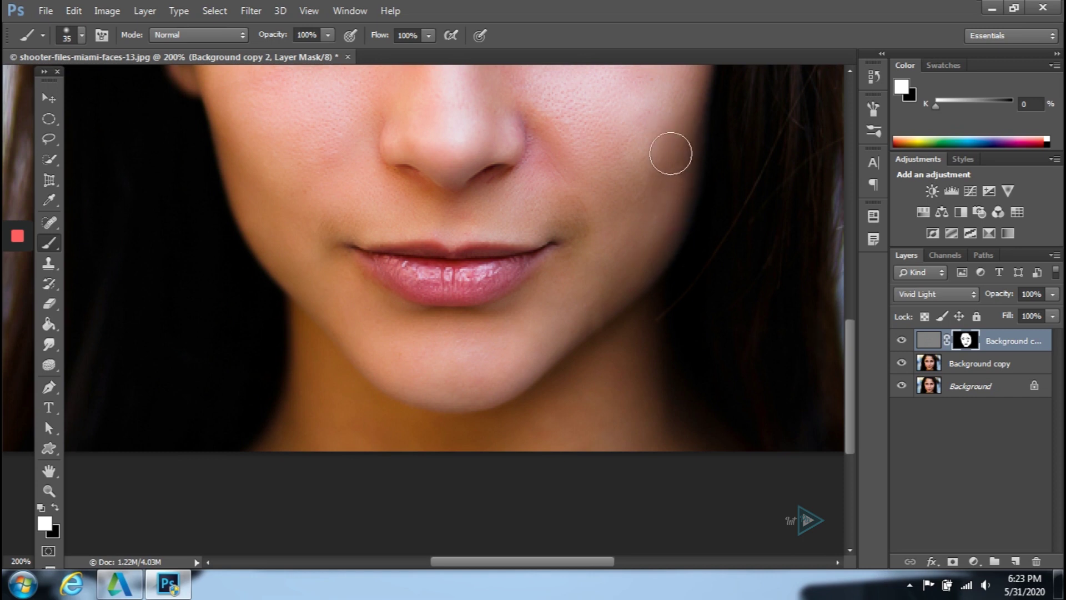
{"action": "scroll", "coordinate": [572, 383], "scroll_direction": "down", "scroll_amount": 3}
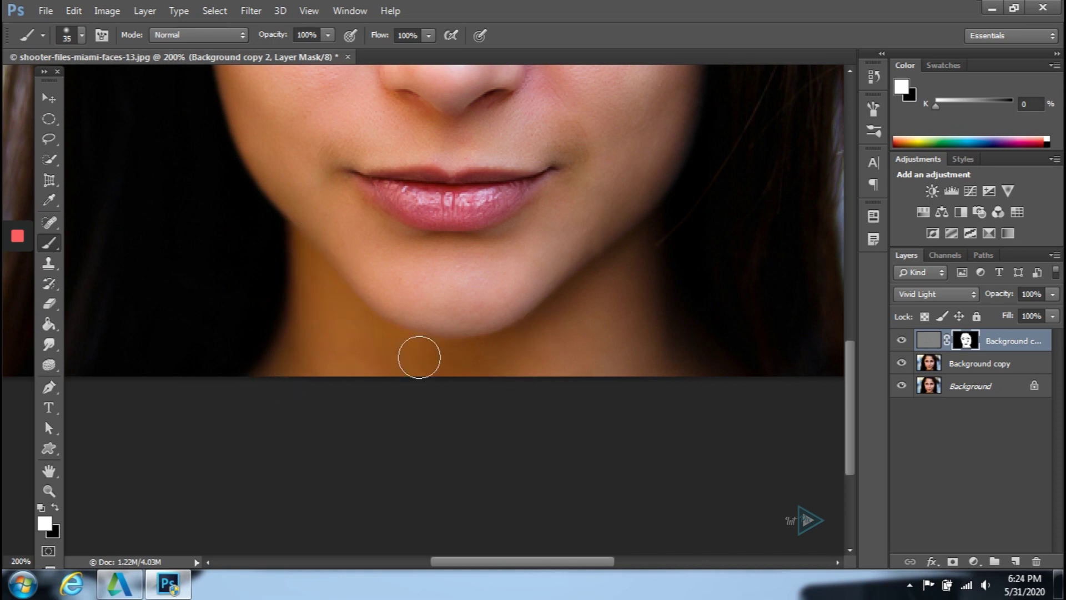
Touch up missed skin around the inner eye, left ear and face edges with the brush at size 30
{"action": "scroll", "coordinate": [561, 379], "scroll_direction": "up", "scroll_amount": 10}
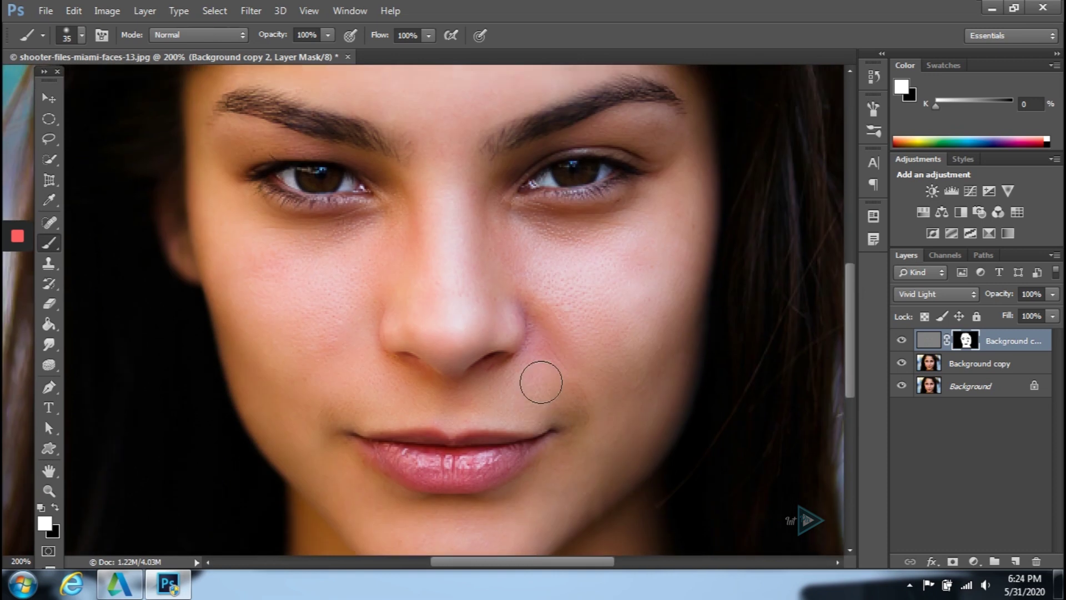
{"action": "key", "text": "bracketleft"}
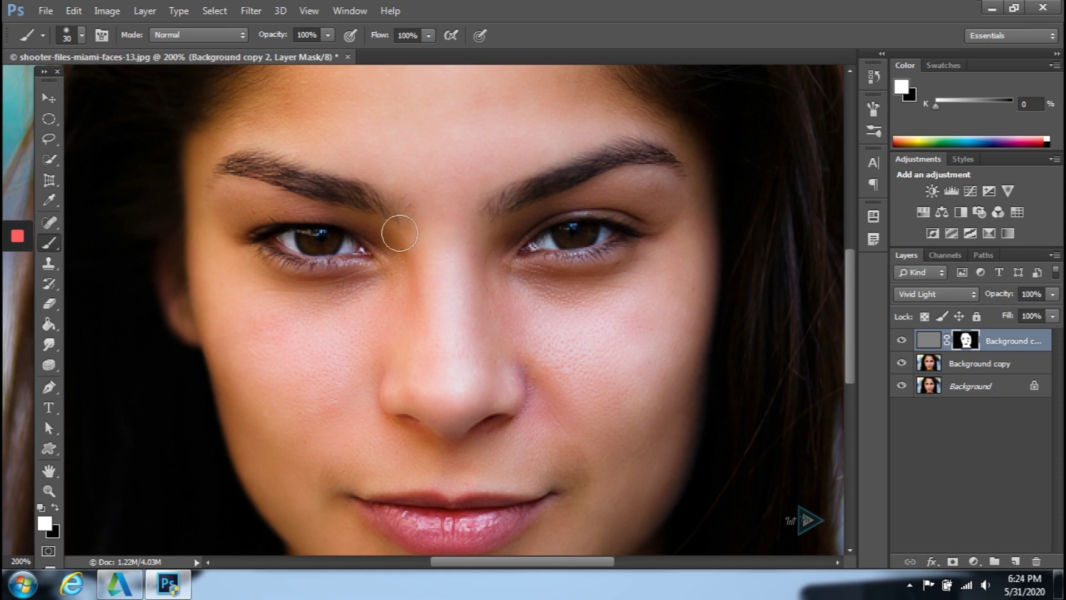
{"action": "scroll", "coordinate": [404, 284], "scroll_direction": "up", "scroll_amount": 3}
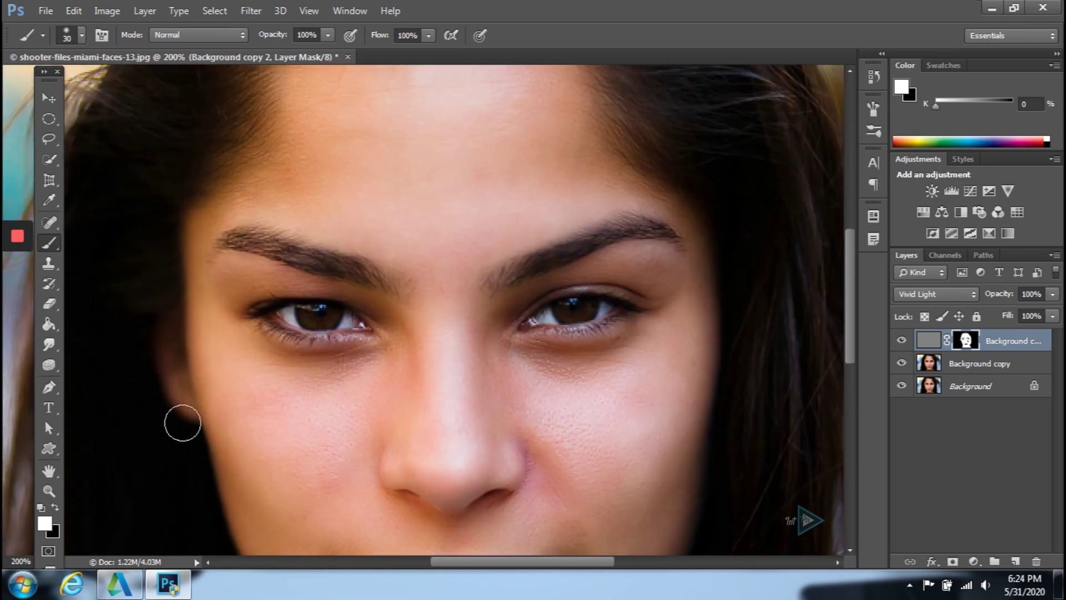
{"action": "scroll", "coordinate": [747, 241], "scroll_direction": "down", "scroll_amount": 3}
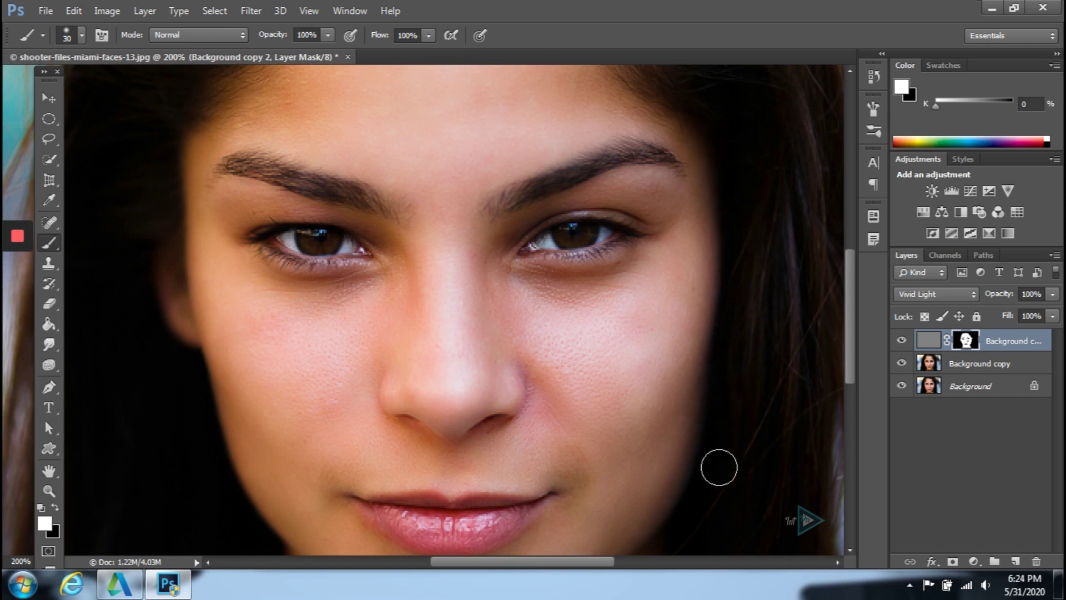
Paint the mask white over the forehead up to the hairline with the brush at size 70
{"action": "scroll", "coordinate": [709, 370], "scroll_direction": "up", "scroll_amount": 3}
{"action": "scroll", "coordinate": [709, 370], "scroll_direction": "up", "scroll_amount": 6}
{"action": "key", "text": "bracketright"}
{"action": "key", "text": "bracketright"}
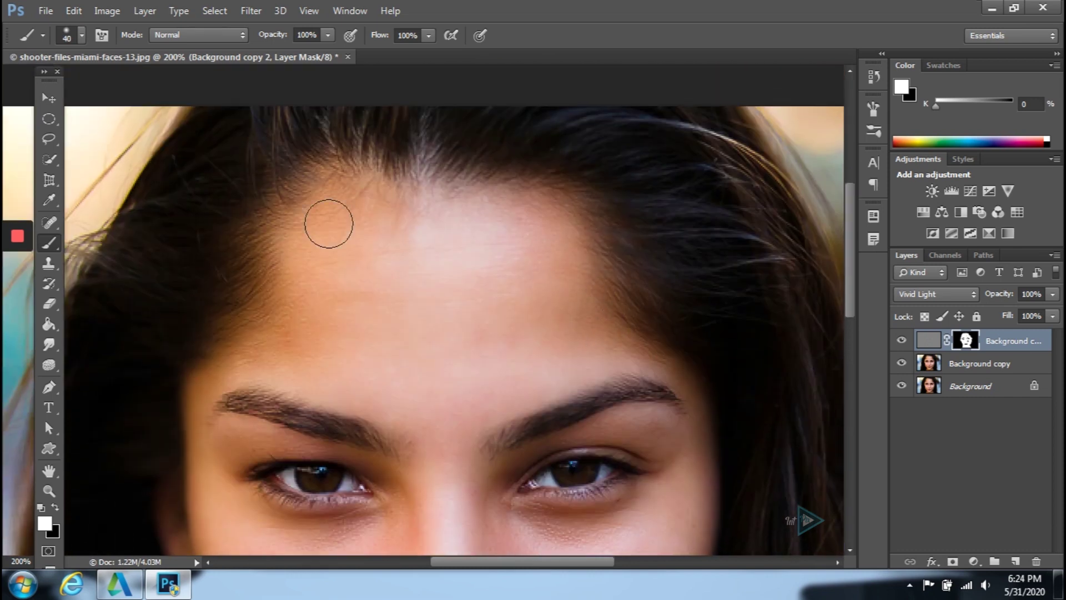
{"action": "key", "text": "bracketright"}
{"action": "key", "text": "bracketright"}
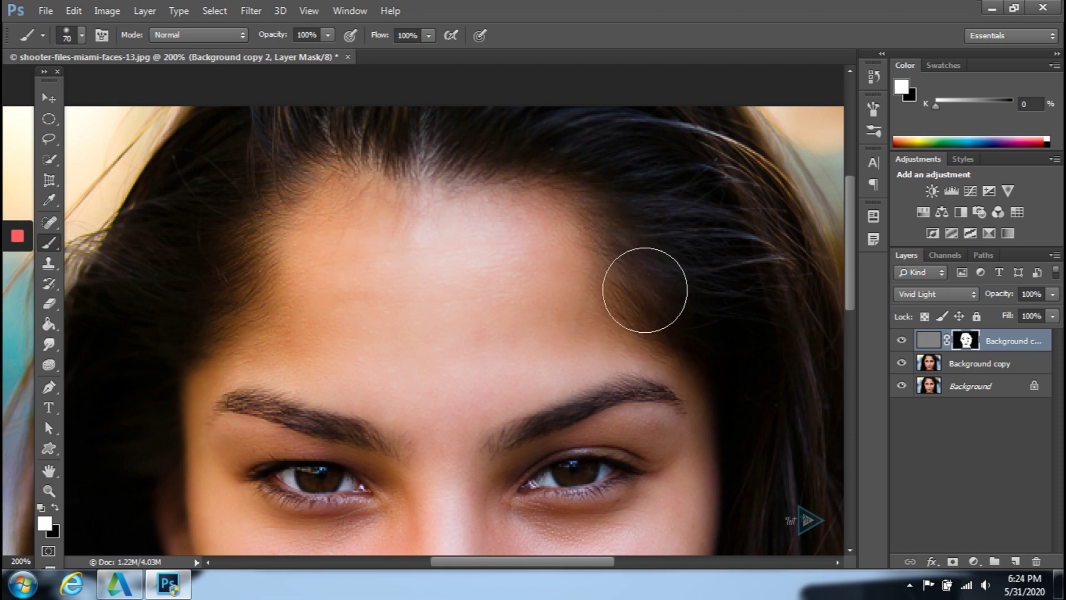
Compare the portrait before and after skin smoothing by toggling the visibility of the two retouch layers
{"action": "scroll", "coordinate": [609, 284], "scroll_direction": "up", "scroll_amount": 3}
{"action": "key", "text": "ctrl+minus"}
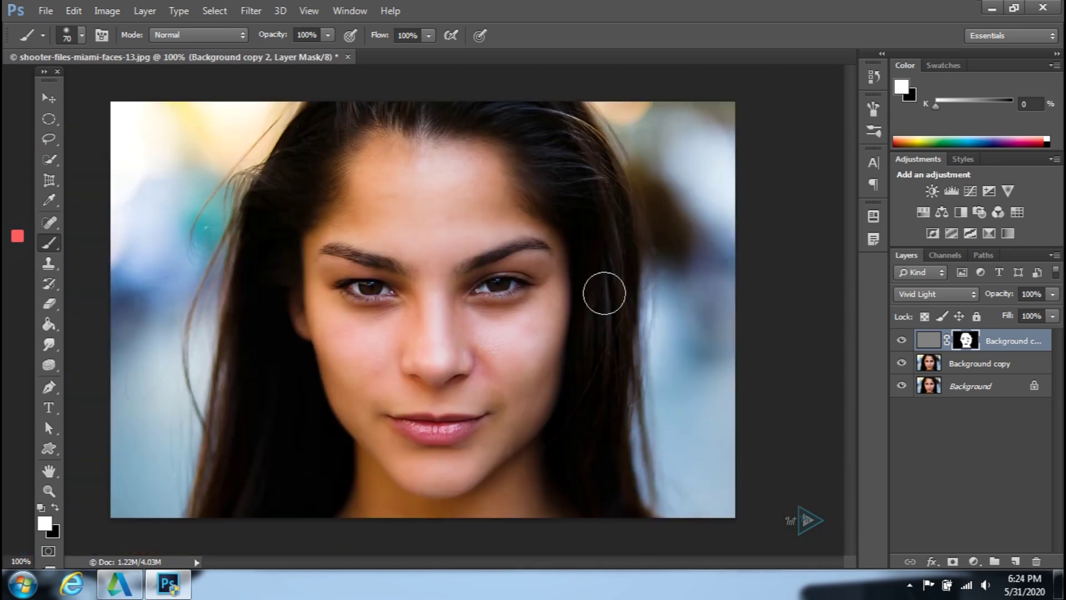
{"action": "left_click", "coordinate": [901, 340]}
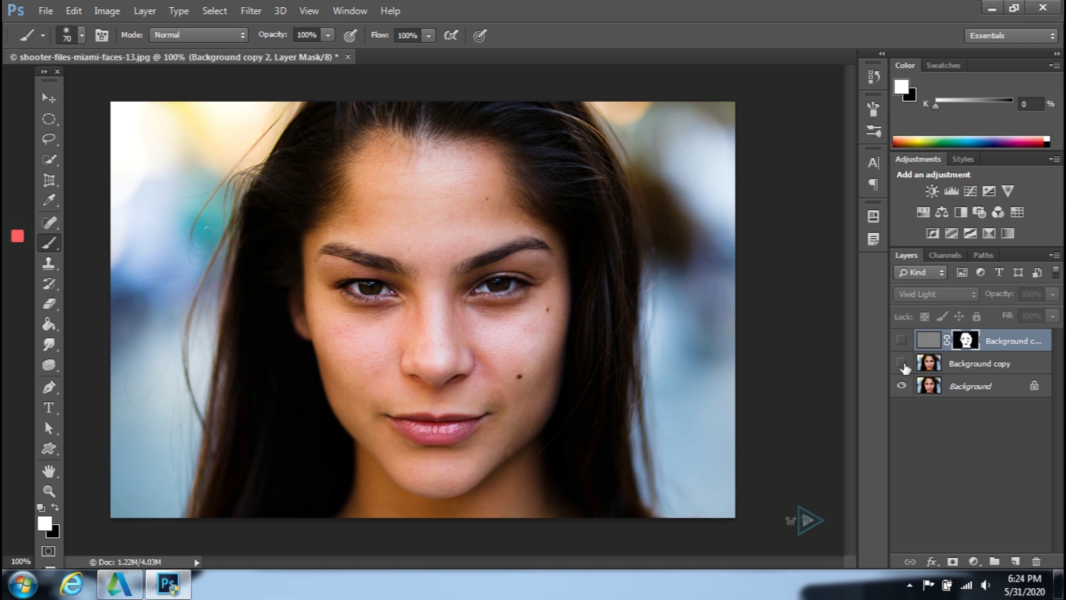
{"action": "left_click", "coordinate": [901, 341]}
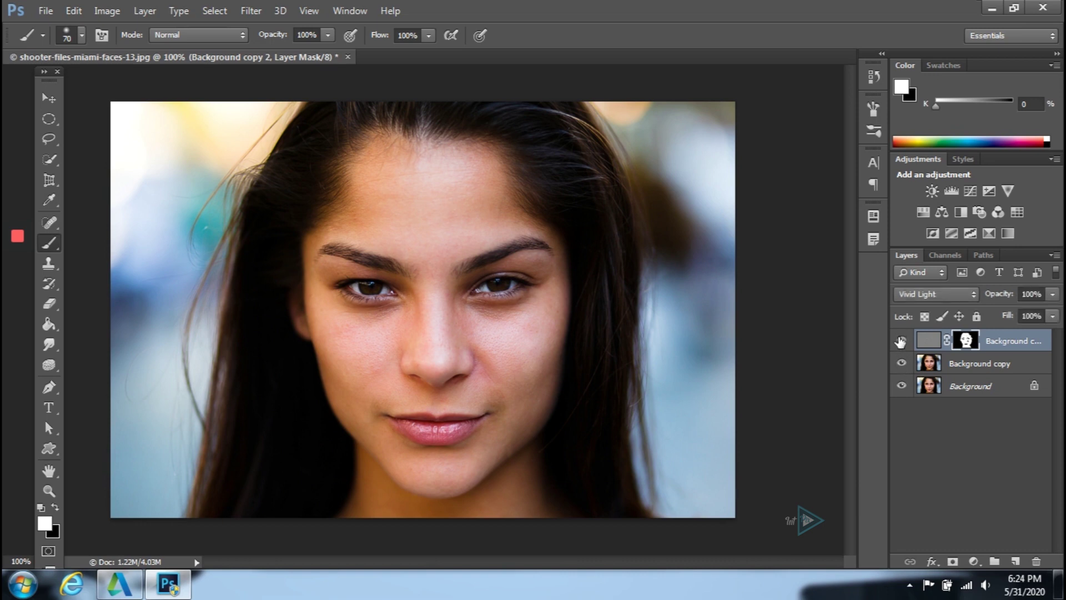
{"action": "left_click", "coordinate": [900, 340]}
{"action": "left_click", "coordinate": [901, 341]}
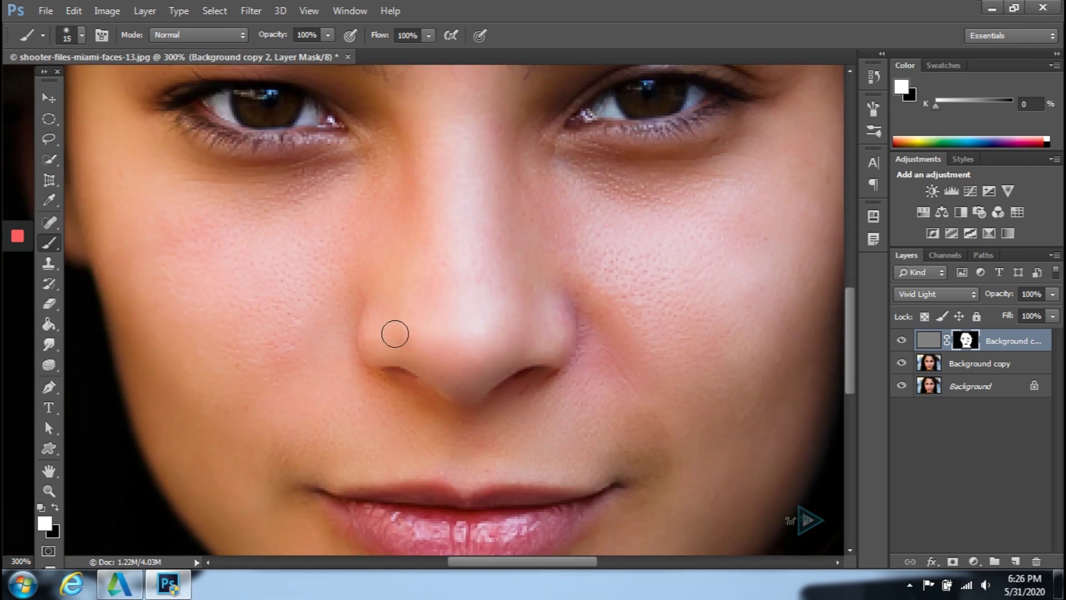
Paint the mask white over the hair on both sides of the face with the brush at size 80
{"action": "scroll", "coordinate": [431, 314], "scroll_direction": "up", "scroll_amount": 1}
{"action": "key", "text": "ctrl+minus"}
{"action": "key", "text": "ctrl+minus"}
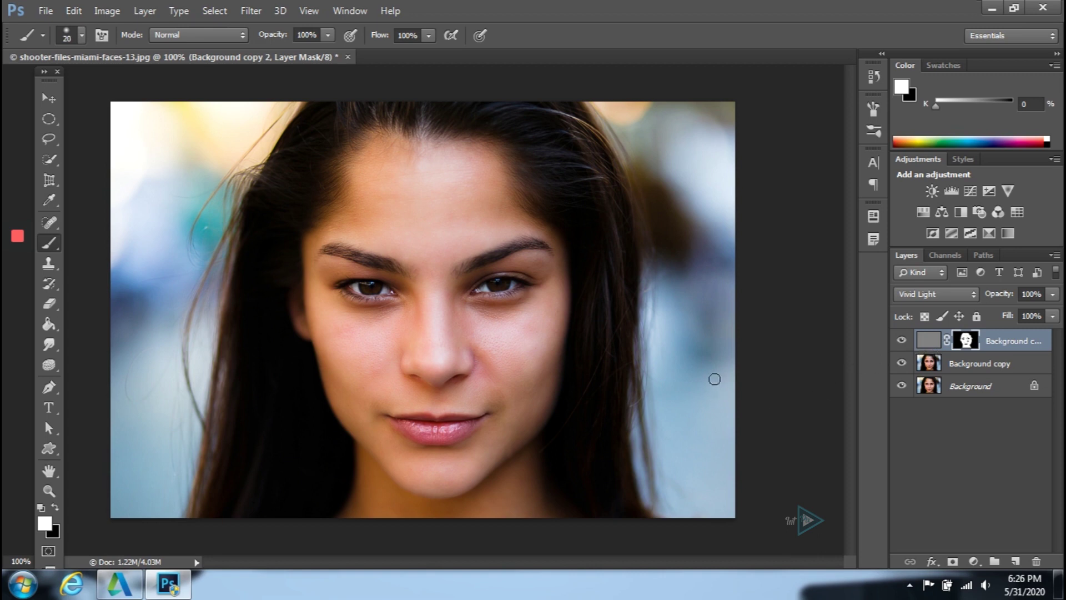
{"action": "key", "text": "bracketright"}
{"action": "key", "text": "bracketright"}
{"action": "key", "text": "bracketright"}
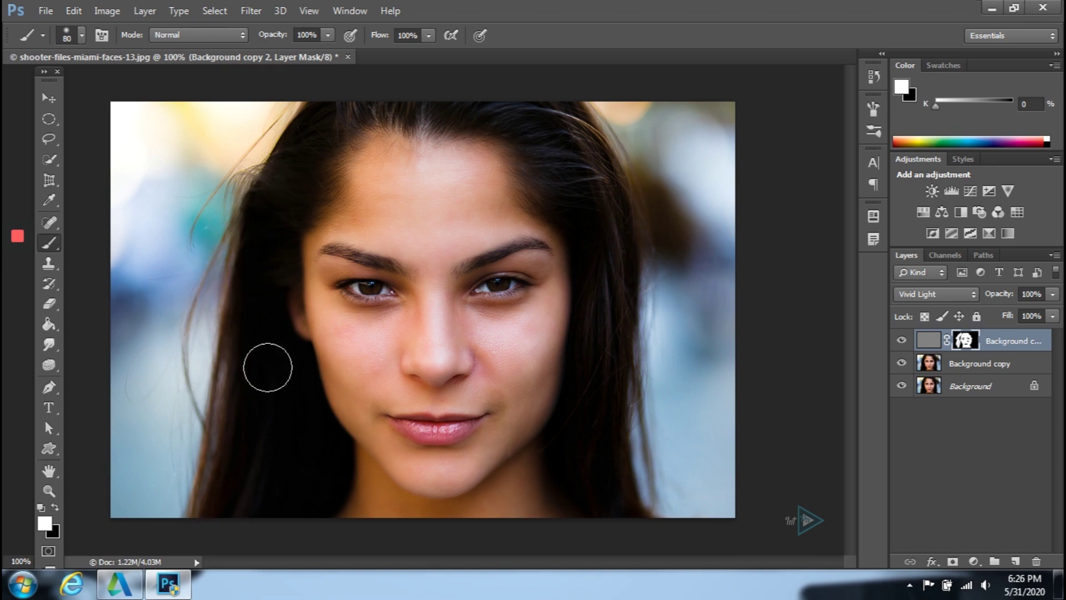
{"action": "mouse_move", "coordinate": [564, 400]}
{"action": "left_mouse_down"}
{"action": "mouse_move", "coordinate": [596, 372]}
{"action": "mouse_move", "coordinate": [592, 499]}
{"action": "mouse_move", "coordinate": [575, 452]}
{"action": "mouse_move", "coordinate": [614, 519]}
{"action": "mouse_move", "coordinate": [613, 385]}
{"action": "mouse_move", "coordinate": [651, 422]}
{"action": "left_mouse_up"}
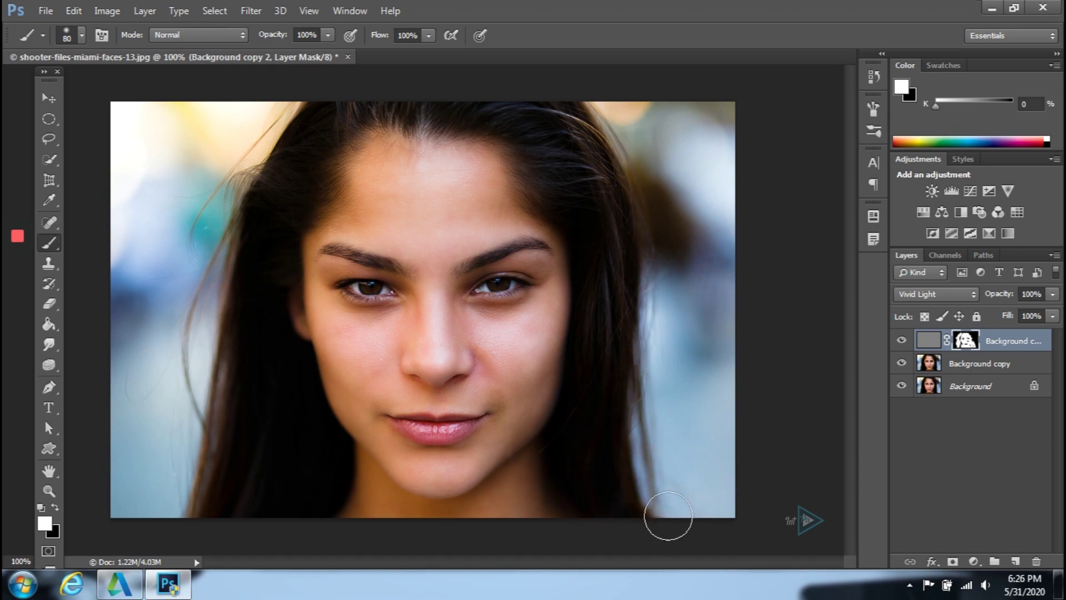
Extend the white mask area over the outer hair with the brush at size 125
{"action": "key", "text": "bracketright"}
{"action": "key", "text": "bracketright"}
{"action": "key", "text": "bracketright"}
{"action": "mouse_move", "coordinate": [626, 231]}
{"action": "left_mouse_down"}
{"action": "mouse_move", "coordinate": [693, 442]}
{"action": "mouse_move", "coordinate": [681, 557]}
{"action": "mouse_move", "coordinate": [650, 539]}
{"action": "mouse_move", "coordinate": [615, 321]}
{"action": "left_mouse_up"}
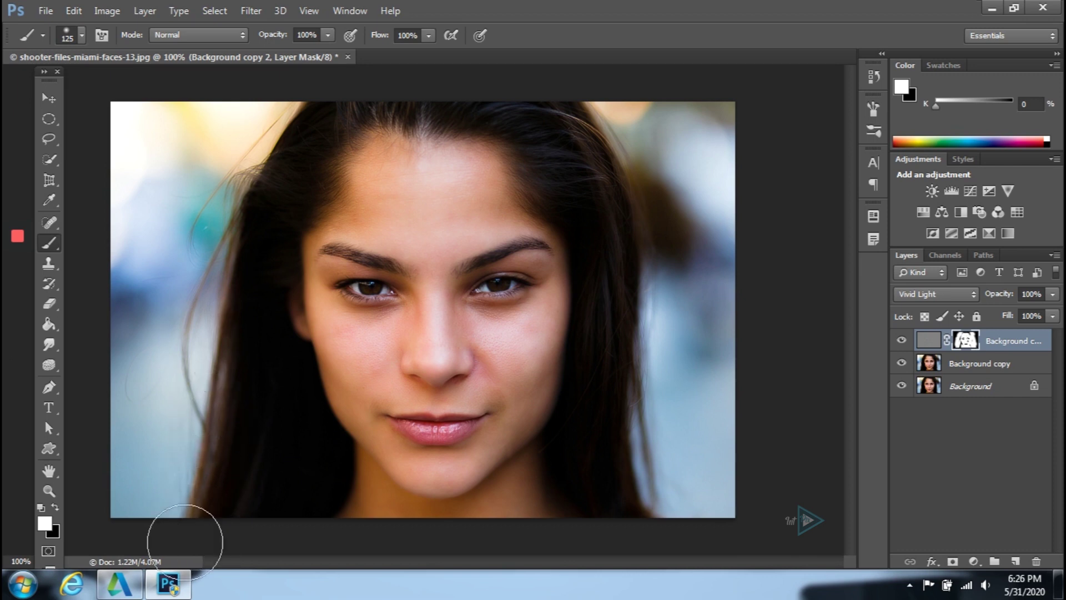
Toggle the Vivid Light layer and Background copy to compare the hair and skin smoothing with the original
{"action": "left_click", "coordinate": [902, 341]}
{"action": "left_click", "coordinate": [902, 363]}
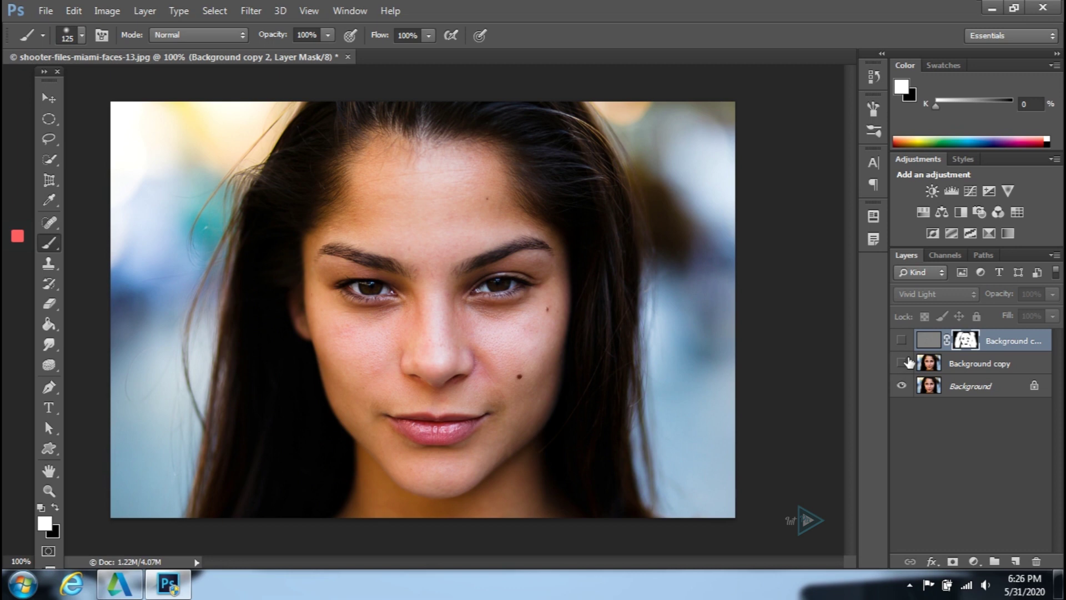
{"action": "left_click", "coordinate": [906, 363]}
{"action": "left_click", "coordinate": [902, 341]}
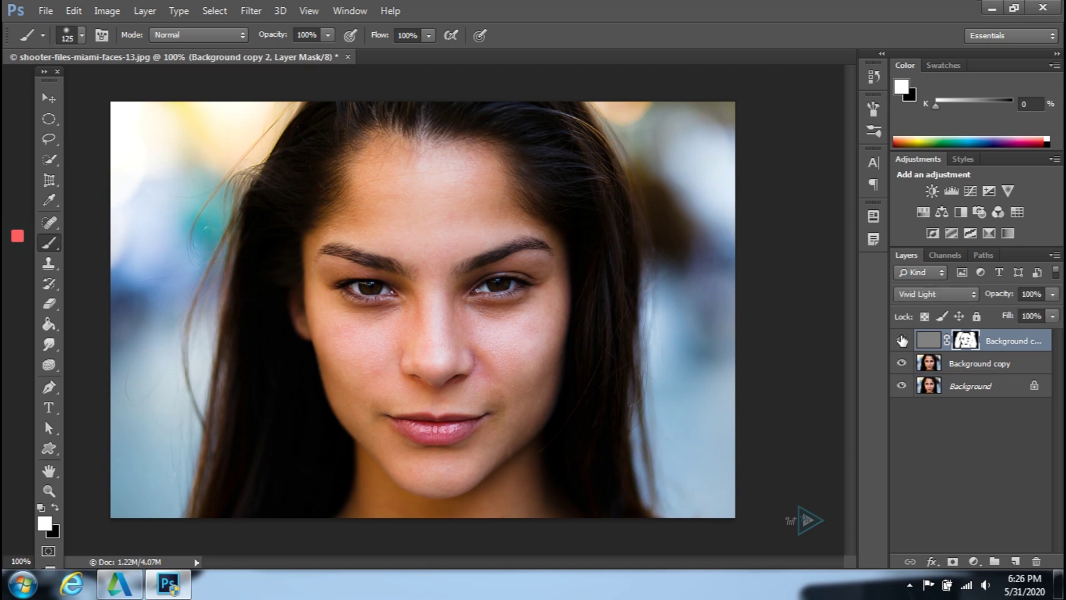
{"action": "left_click", "coordinate": [902, 341]}
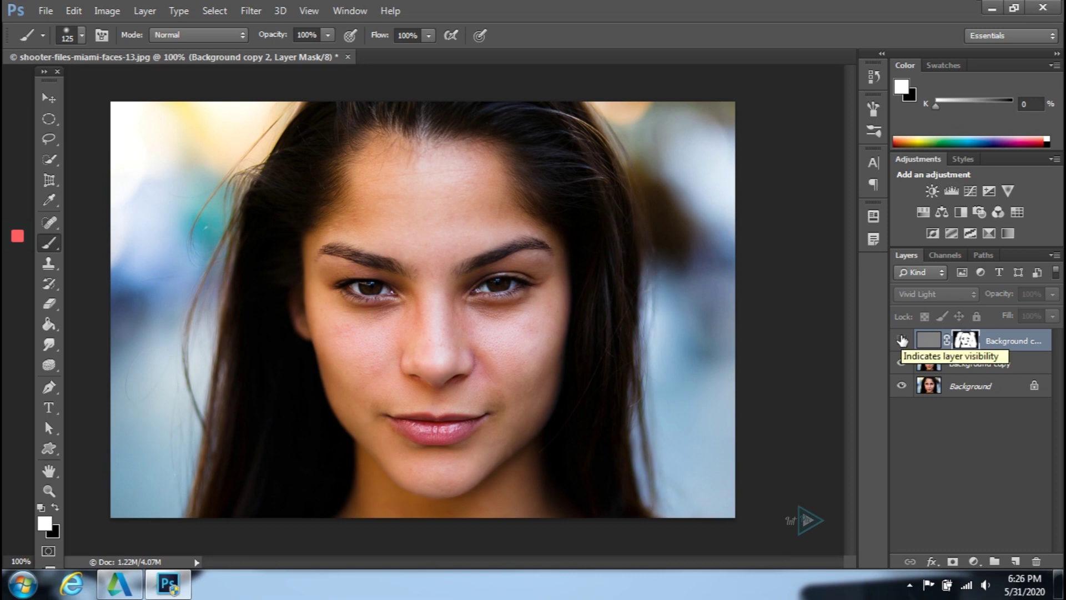
{"action": "left_click", "coordinate": [902, 341]}
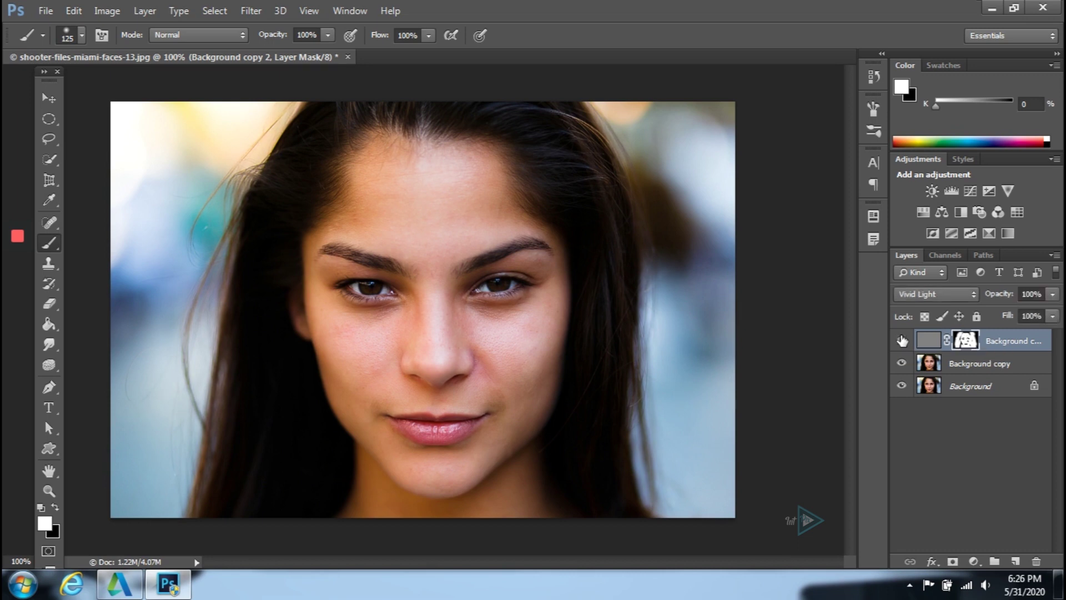
{"action": "left_click", "coordinate": [902, 341]}
{"action": "left_click", "coordinate": [902, 341]}
Paint the mask white over the lips with the brush at size 25
{"action": "key", "text": "ctrl+plus"}
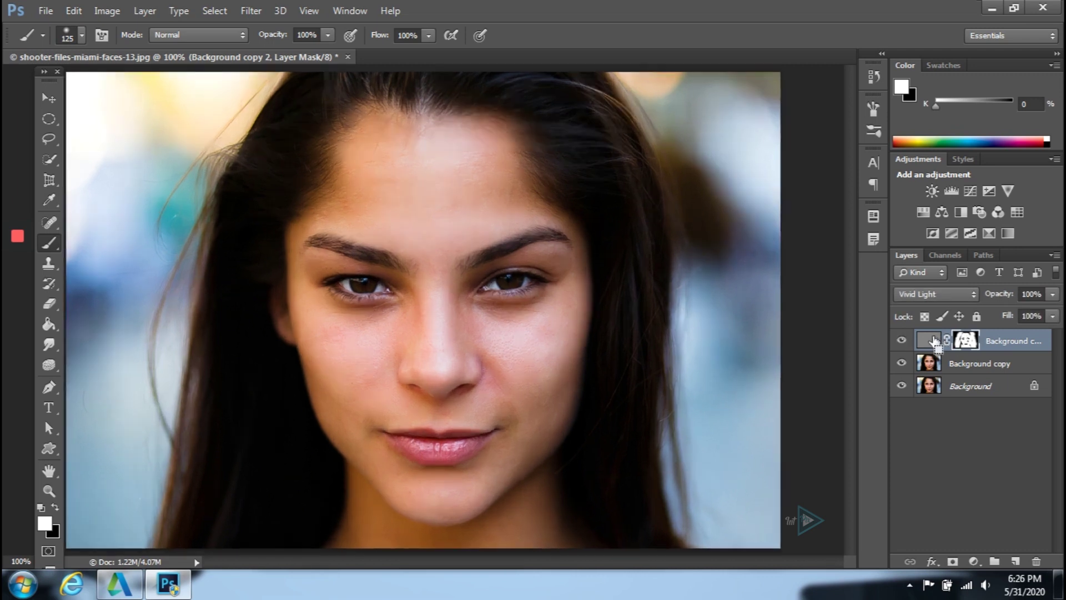
{"action": "scroll", "coordinate": [691, 357], "scroll_direction": "down", "scroll_amount": 3}
{"action": "scroll", "coordinate": [615, 431], "scroll_direction": "down", "scroll_amount": 3}
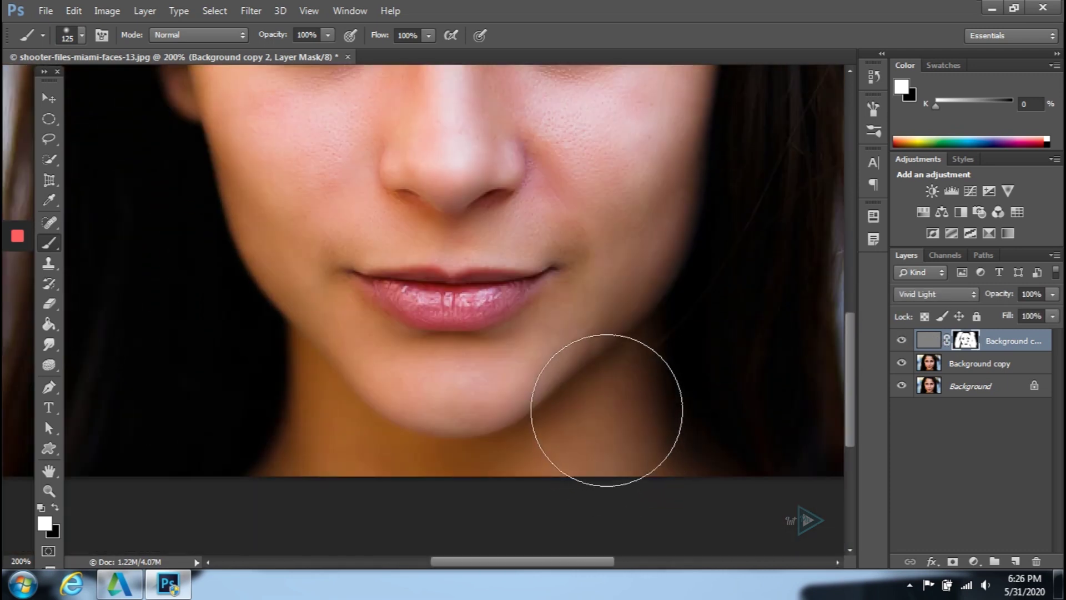
{"action": "key", "text": "bracketleft"}
{"action": "key", "text": "bracketleft"}
{"action": "key", "text": "bracketleft"}
{"action": "key", "text": "bracketleft"}
{"action": "key", "text": "bracketleft"}
{"action": "key", "text": "bracketleft"}
{"action": "key", "text": "bracketleft"}
{"action": "key", "text": "bracketleft"}
{"action": "key", "text": "bracketleft"}
{"action": "key", "text": "bracketleft"}
{"action": "key", "text": "bracketleft"}
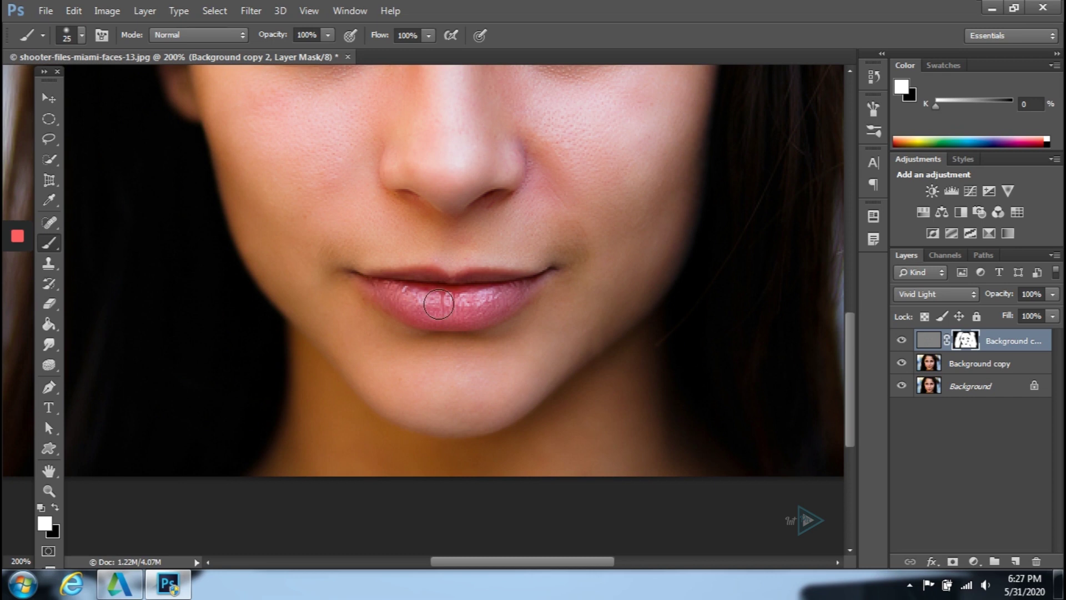
{"action": "key", "text": "bracketleft"}
Touch up the remaining hair areas on the mask with the brush at size 90
{"action": "key", "text": "ctrl+minus"}
{"action": "key", "text": "bracketright"}
{"action": "key", "text": "bracketright"}
{"action": "key", "text": "bracketright"}
{"action": "key", "text": "bracketright"}
{"action": "key", "text": "bracketright"}
{"action": "key", "text": "bracketright"}
{"action": "key", "text": "bracketright"}
{"action": "key", "text": "bracketright"}
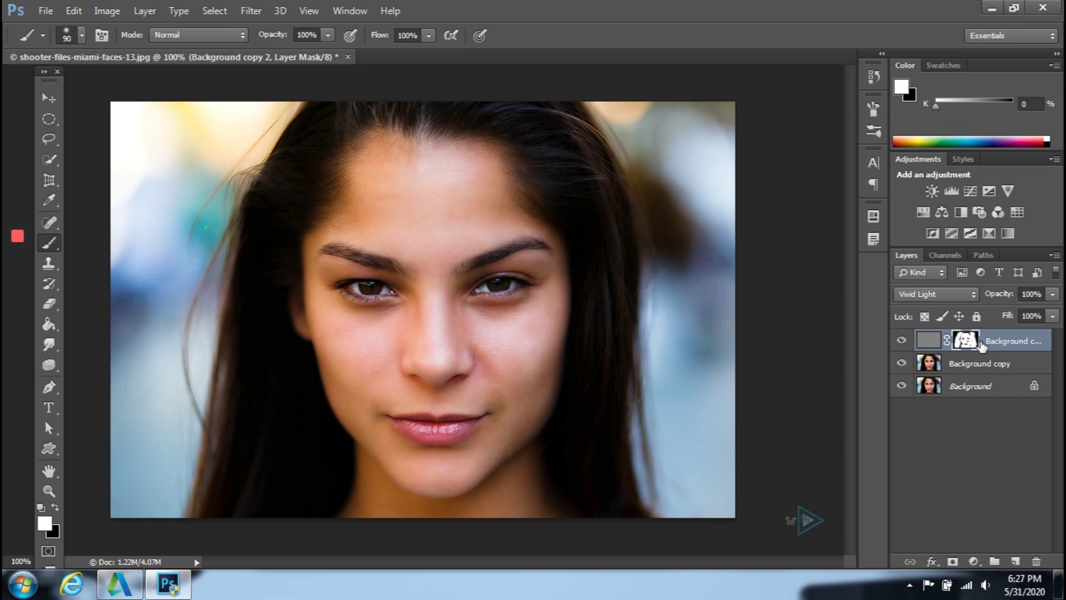
Stamp all visible layers into a new merged layer and open the Imagenomic Portraiture filter on it
{"action": "key", "text": "ctrl+alt+shift+e"}
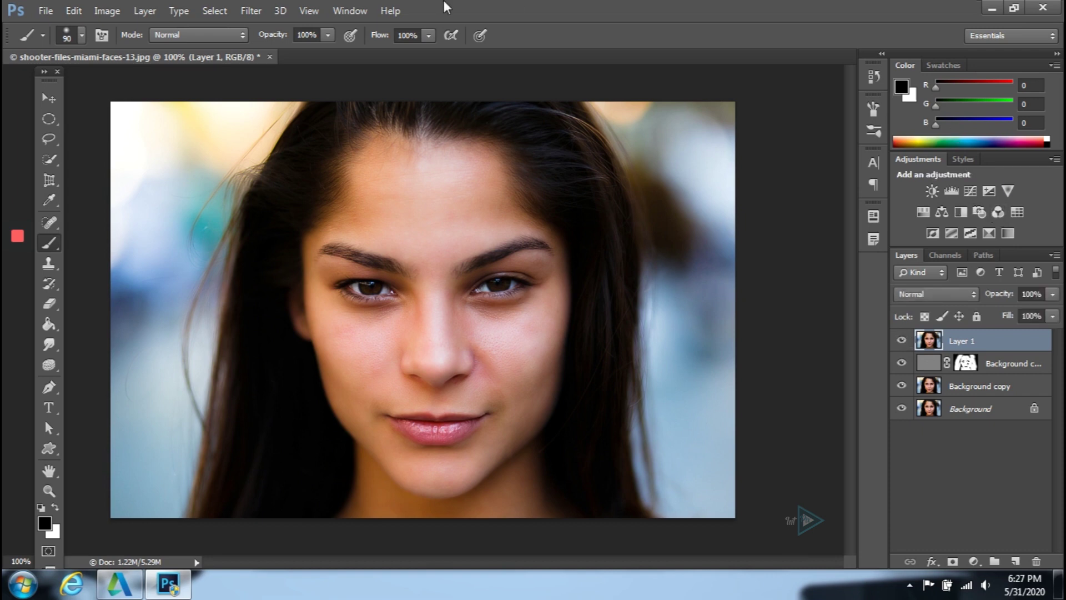
{"action": "left_click", "coordinate": [258, 8]}
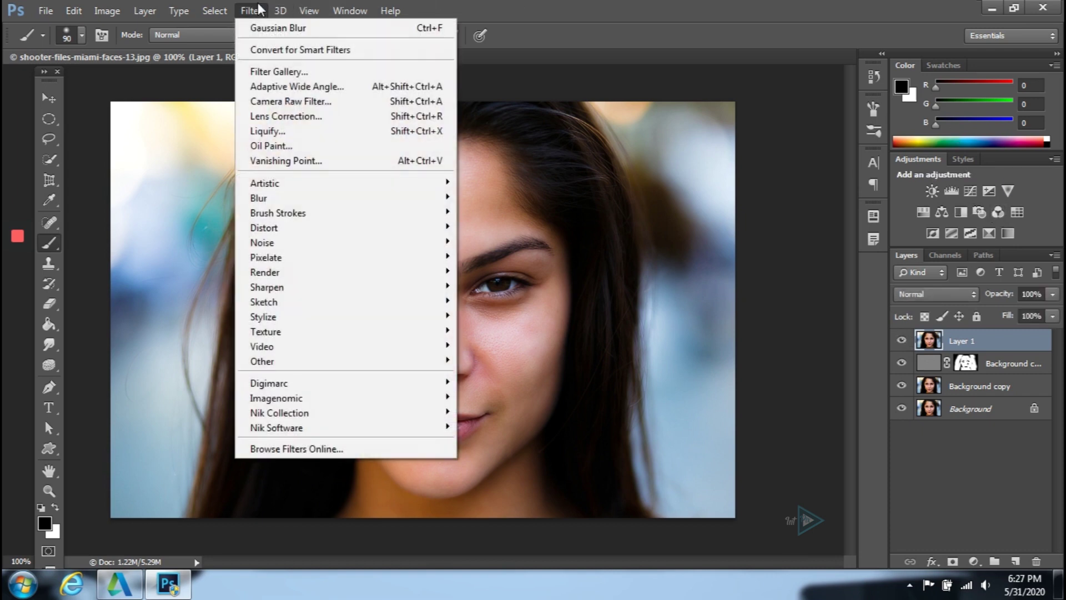
{"action": "mouse_move", "coordinate": [315, 218]}
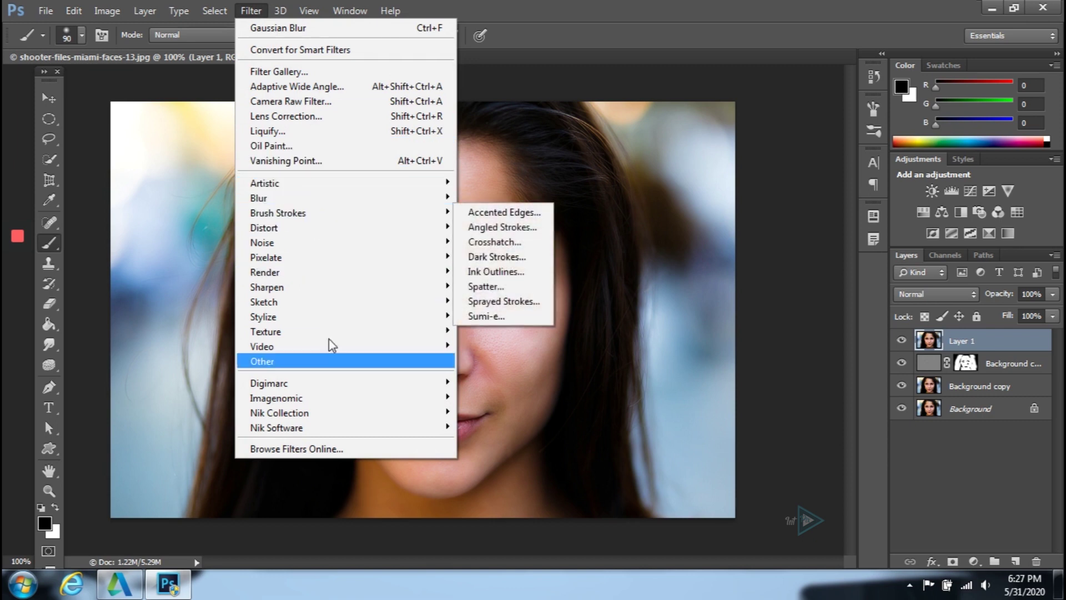
{"action": "mouse_move", "coordinate": [340, 398]}
{"action": "left_click", "coordinate": [478, 413]}
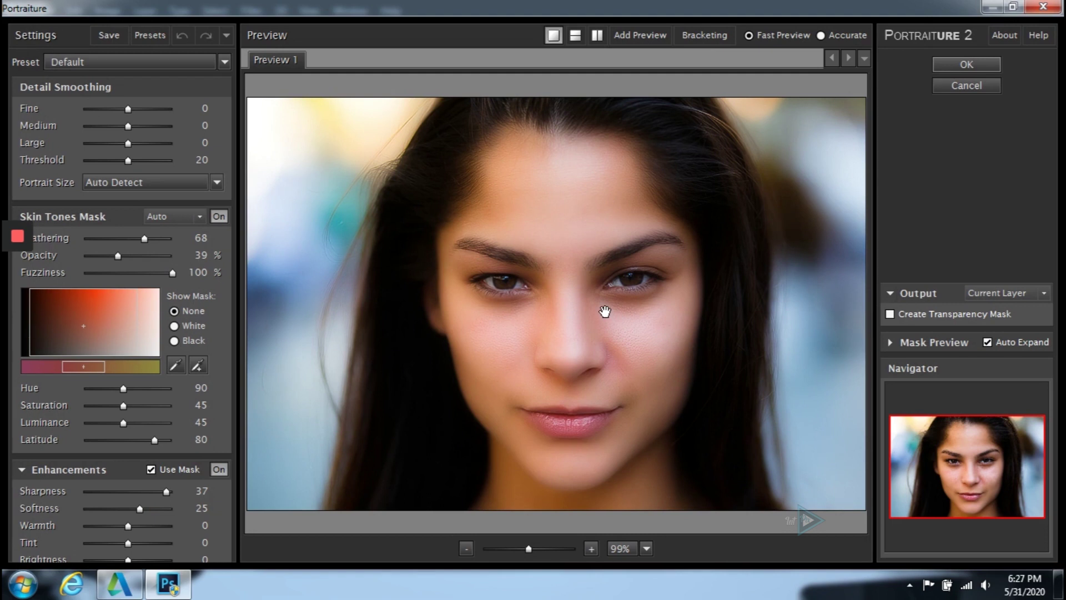
Set the Portraiture enhancements to Sharpness 35 and Softness 3, and apply the filter
{"action": "key", "text": "ctrl+plus"}
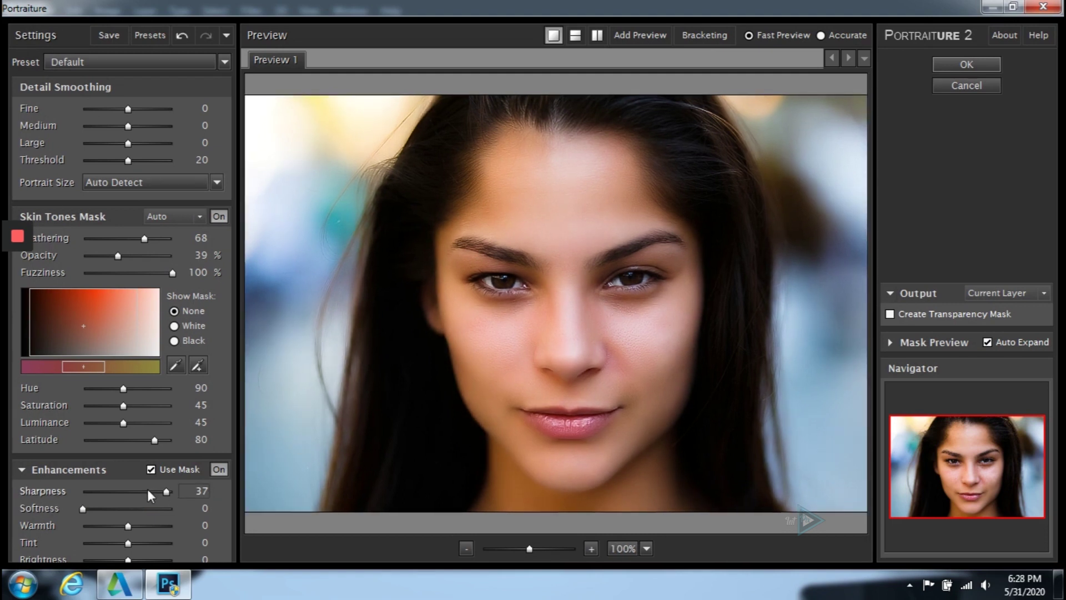
{"action": "left_click", "coordinate": [138, 492]}
{"action": "left_click_drag", "start_coordinate": [137, 491], "coordinate": [144, 492]}
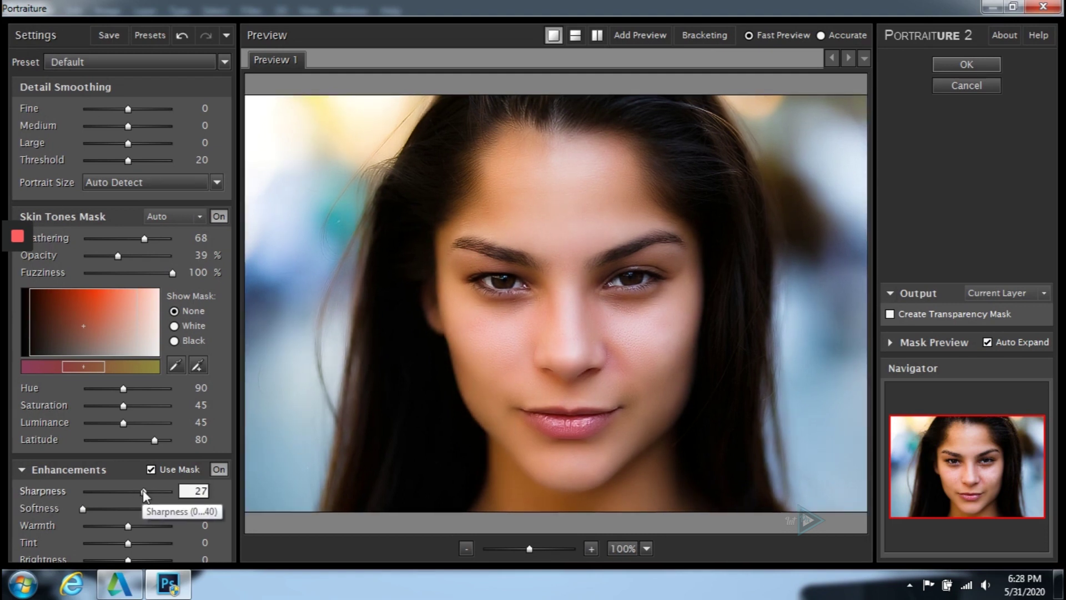
{"action": "left_click_drag", "start_coordinate": [83, 510], "coordinate": [90, 514]}
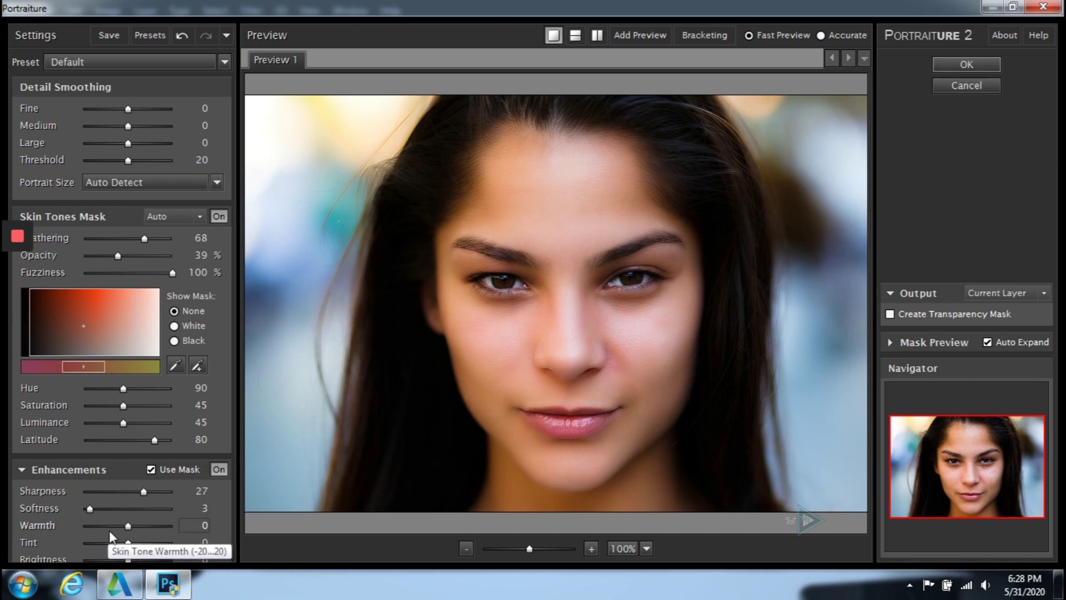
{"action": "left_click", "coordinate": [91, 509]}
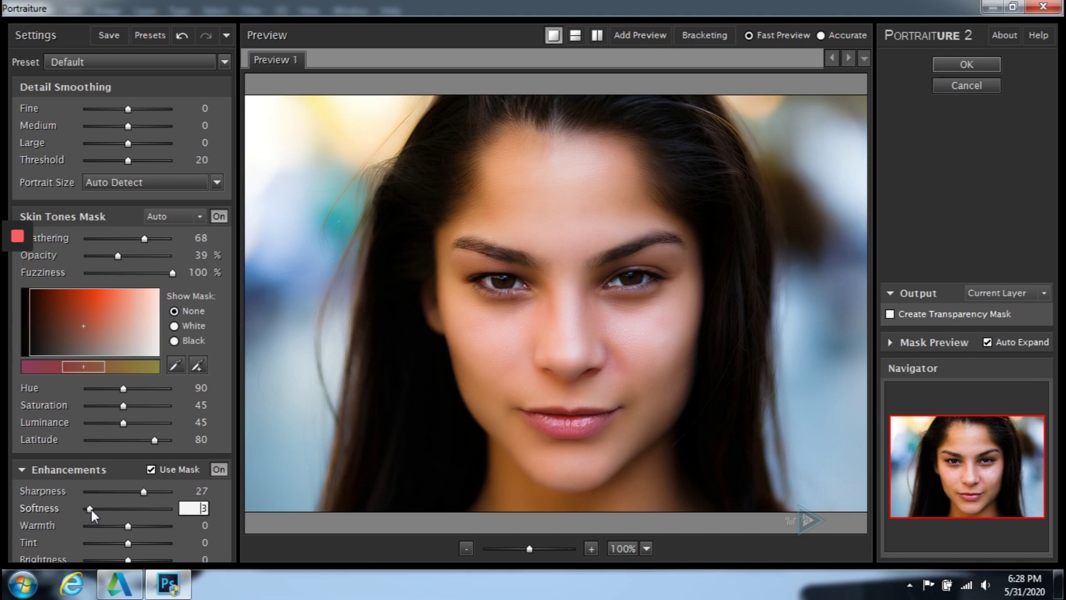
{"action": "left_click_drag", "start_coordinate": [142, 491], "coordinate": [166, 497]}
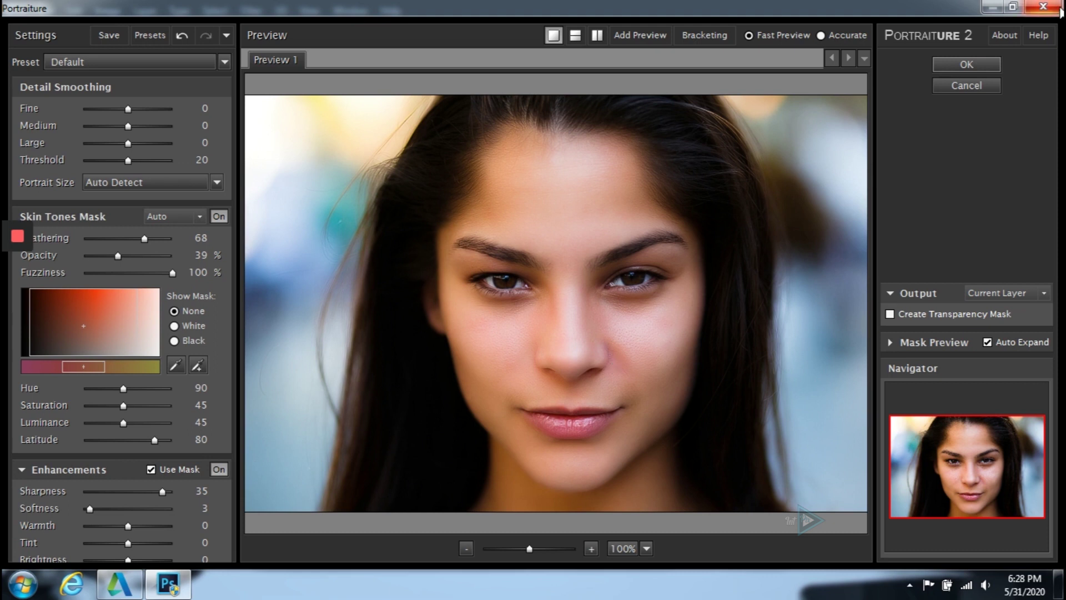
{"action": "left_click", "coordinate": [945, 66]}
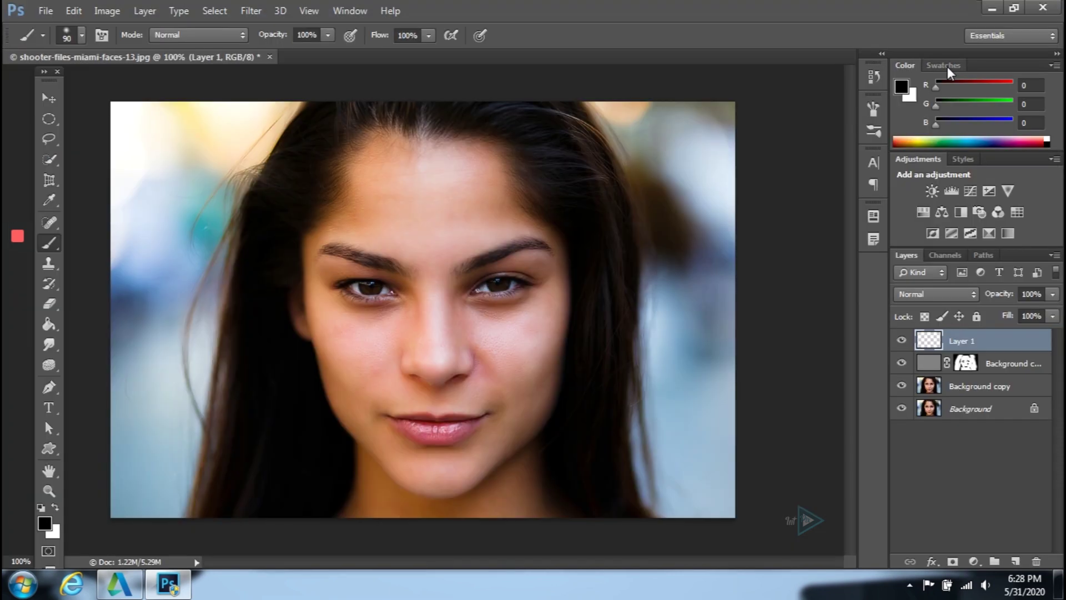
Toggle Layer 1 at full view and close up to compare the face with and without Portraiture
{"action": "left_click", "coordinate": [900, 340]}
{"action": "left_click", "coordinate": [901, 341]}
{"action": "key", "text": "ctrl+plus"}
{"action": "left_click", "coordinate": [901, 341]}
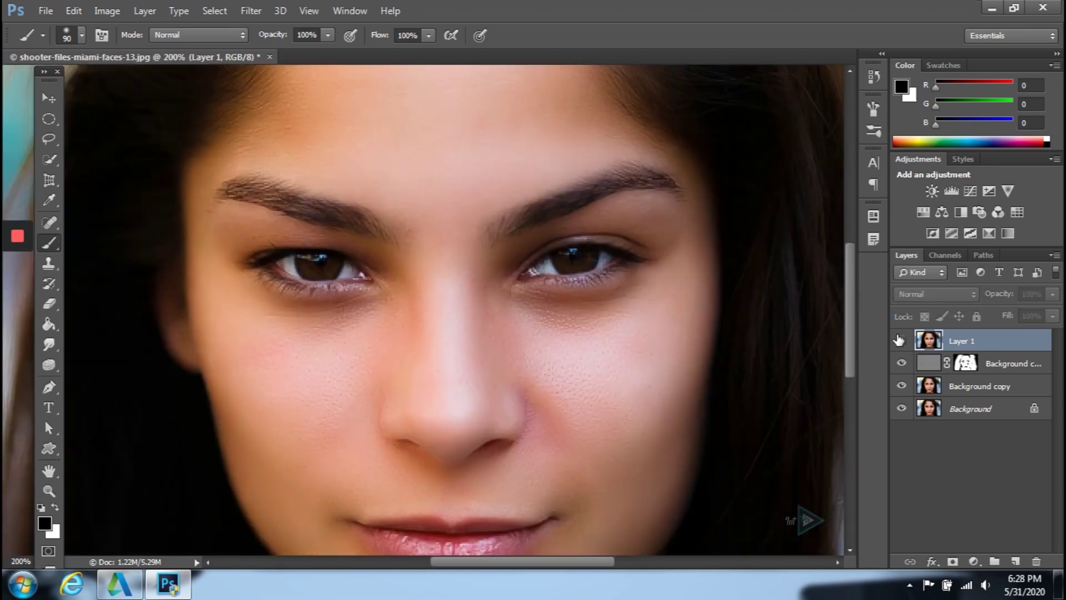
{"action": "left_click", "coordinate": [900, 340]}
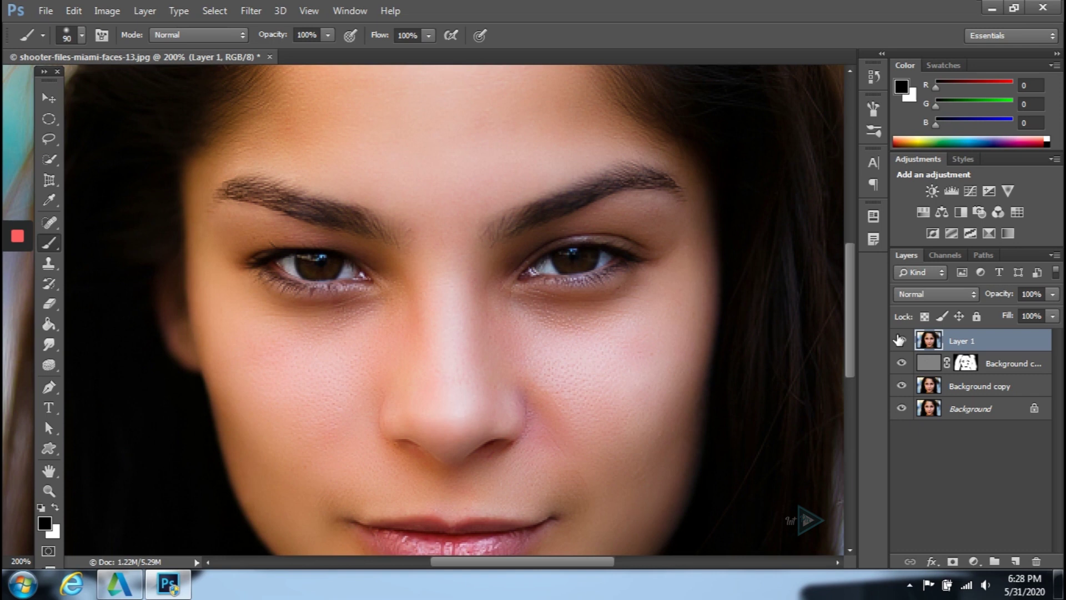
Compare the whole retouch with the original by hiding and restoring all layers above Background
{"action": "key", "text": "ctrl+minus"}
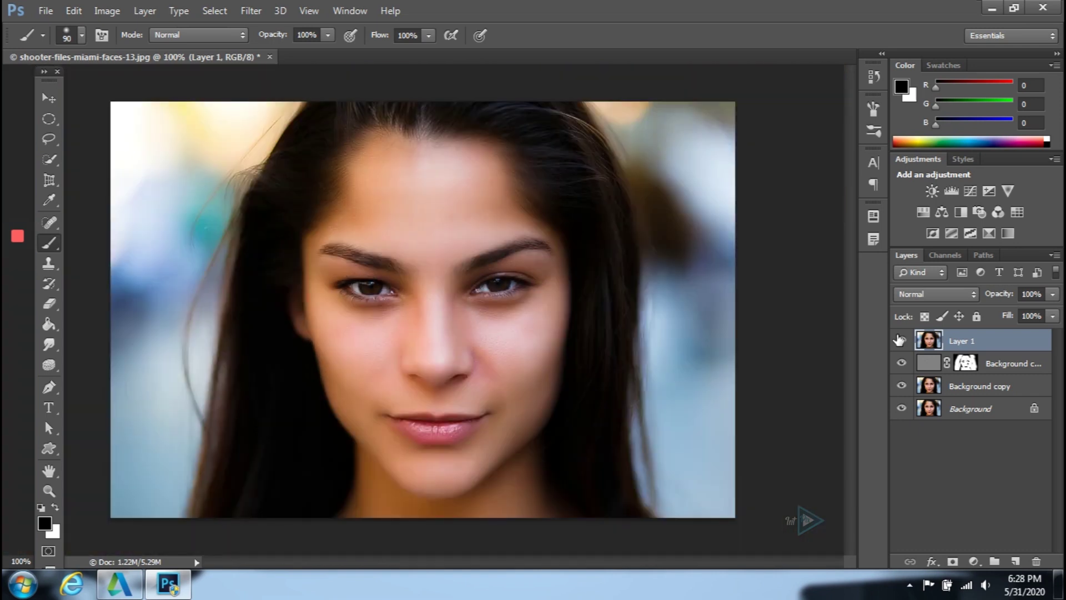
{"action": "left_click", "coordinate": [900, 343]}
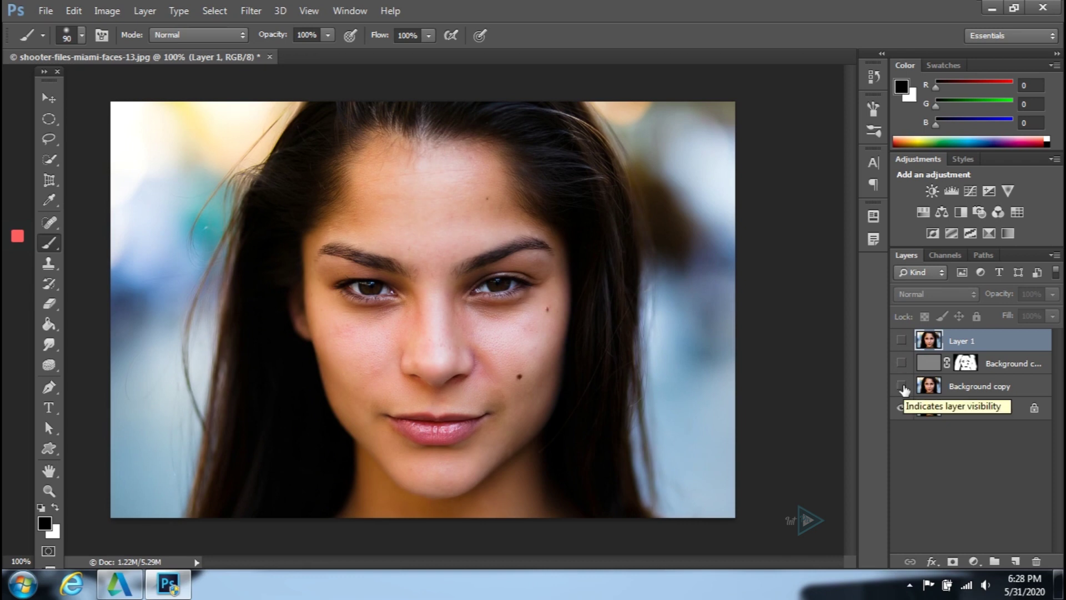
{"action": "left_click", "coordinate": [901, 386]}
{"action": "left_click", "coordinate": [902, 364]}
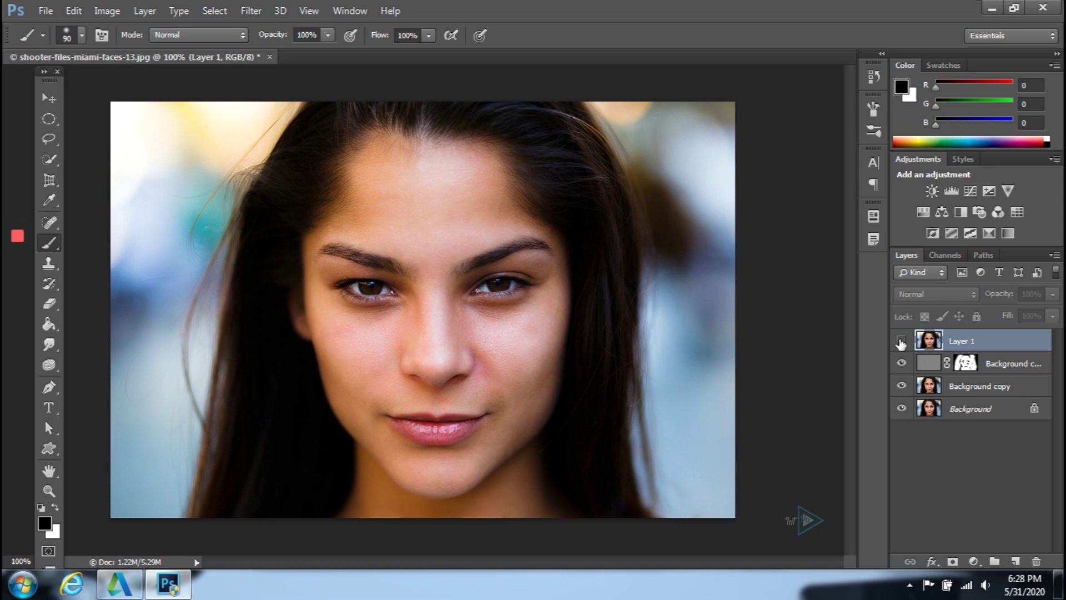
{"action": "left_click", "coordinate": [902, 341]}
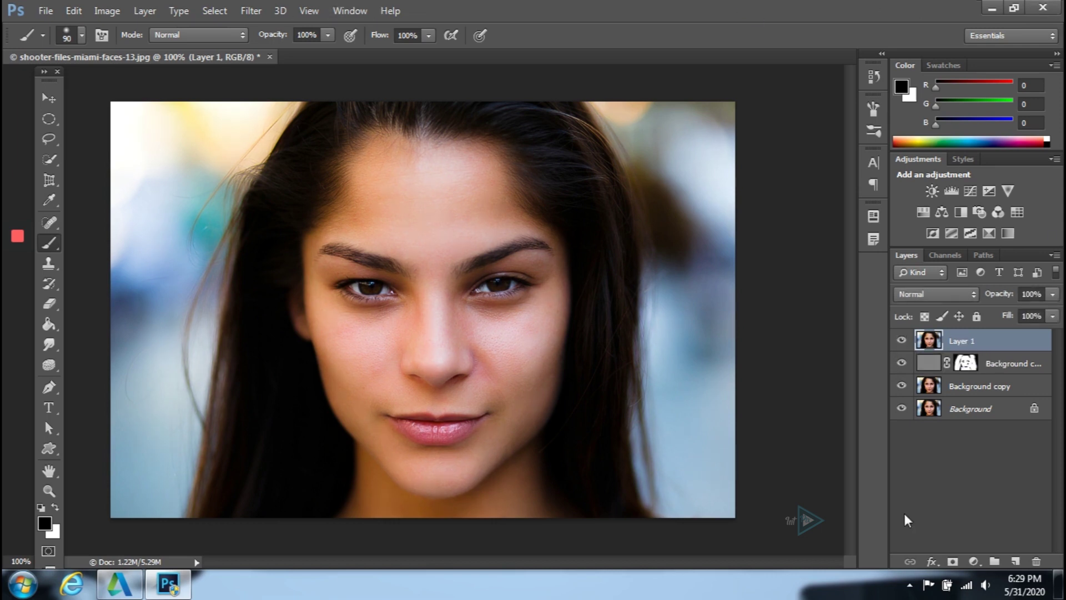
Apply the Camera Raw filter to Layer 1 with a slight Clarity adjustment and a small increase of the tone curve's Lights
{"action": "left_click", "coordinate": [251, 13]}
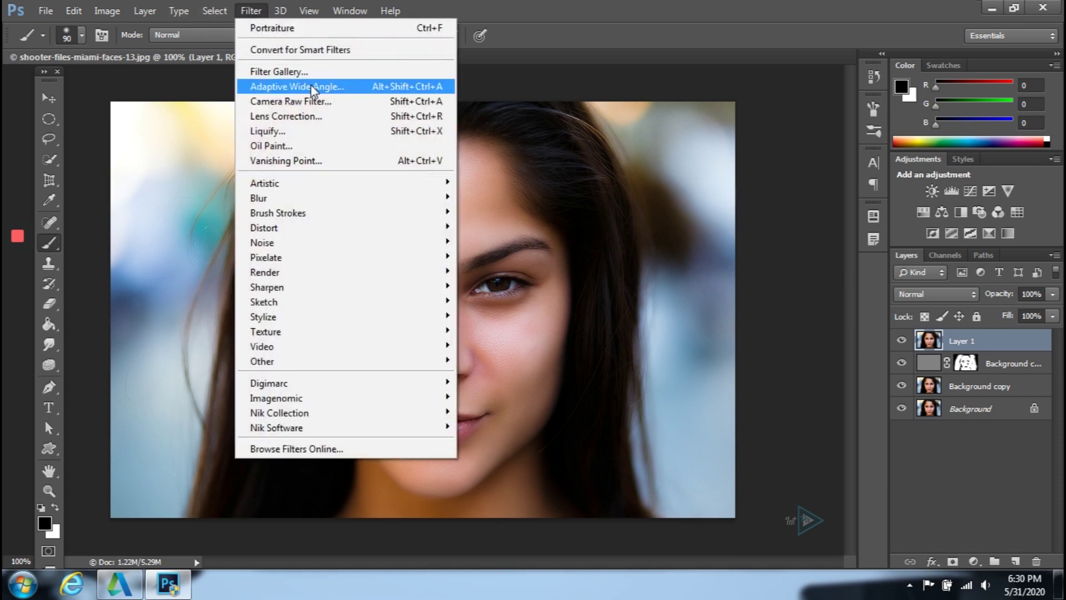
{"action": "left_click", "coordinate": [300, 103]}
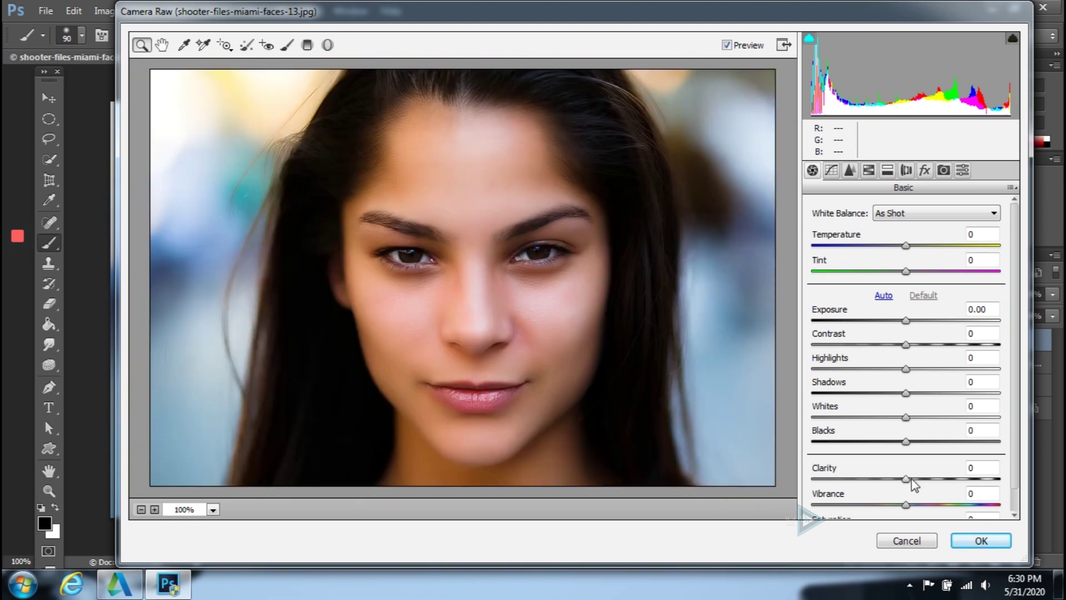
{"action": "left_click_drag", "start_coordinate": [912, 479], "coordinate": [911, 479]}
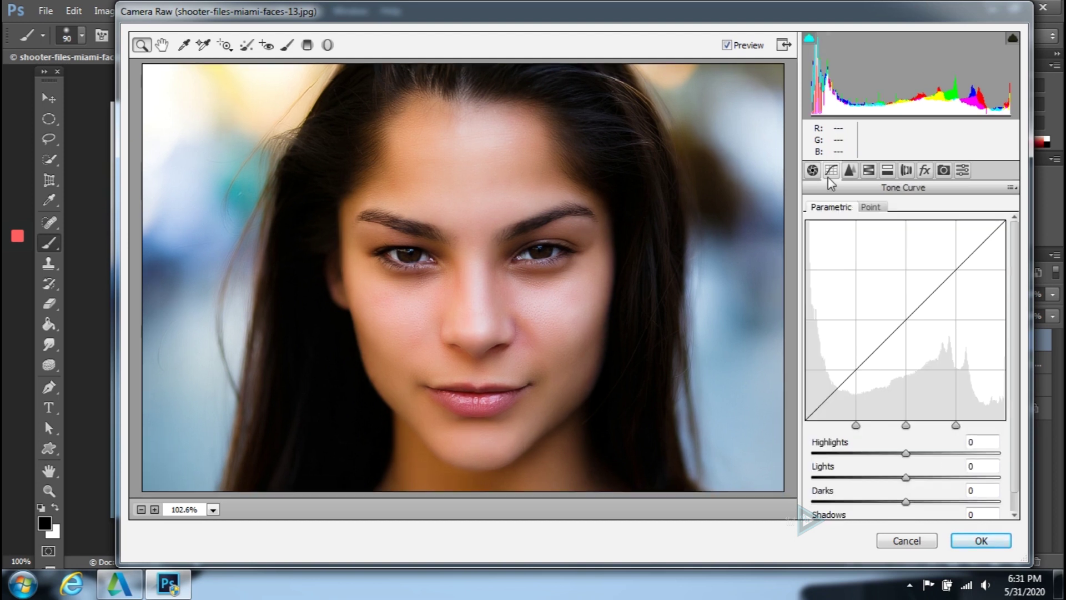
{"action": "mouse_move", "coordinate": [905, 478]}
{"action": "left_mouse_down"}
{"action": "mouse_move", "coordinate": [931, 479]}
{"action": "mouse_move", "coordinate": [914, 475]}
{"action": "left_mouse_up"}
{"action": "left_click", "coordinate": [972, 541]}
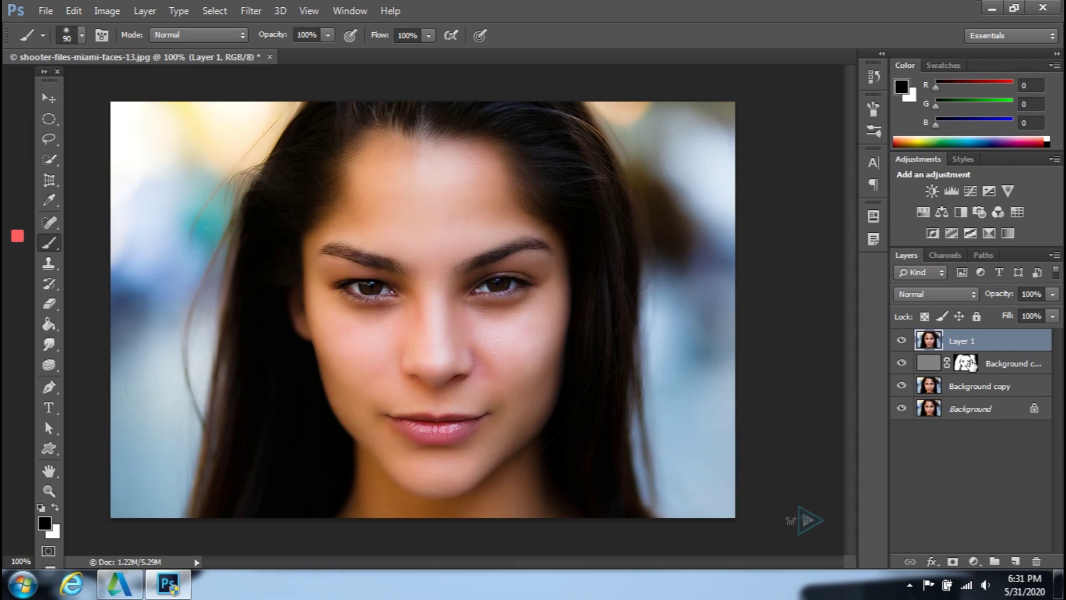
Select the layer mask of the Vivid Light layer and reduce the brush size to 20 over the lips
{"action": "left_click", "coordinate": [966, 363]}
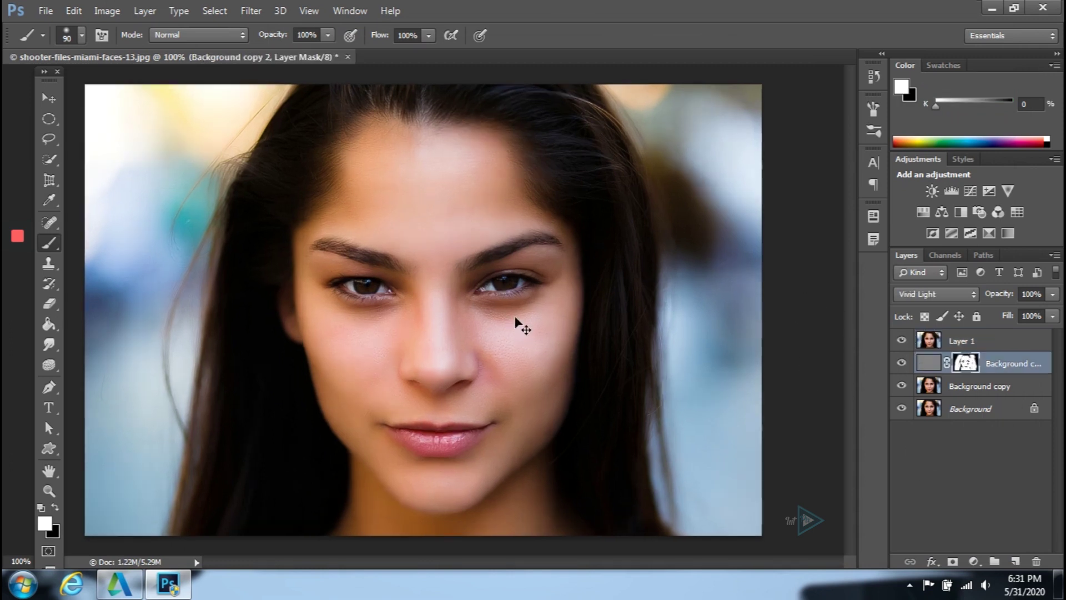
{"action": "key", "text": "ctrl+plus"}
{"action": "scroll", "coordinate": [528, 333], "scroll_direction": "down", "scroll_amount": 2}
{"action": "key", "text": "bracketleft"}
{"action": "key", "text": "bracketleft"}
{"action": "key", "text": "bracketleft"}
{"action": "key", "text": "bracketleft"}
{"action": "key", "text": "bracketleft"}
{"action": "key", "text": "bracketleft"}
{"action": "key", "text": "bracketleft"}
{"action": "key", "text": "bracketleft"}
{"action": "key", "text": "bracketleft"}
{"action": "key", "text": "bracketleft"}
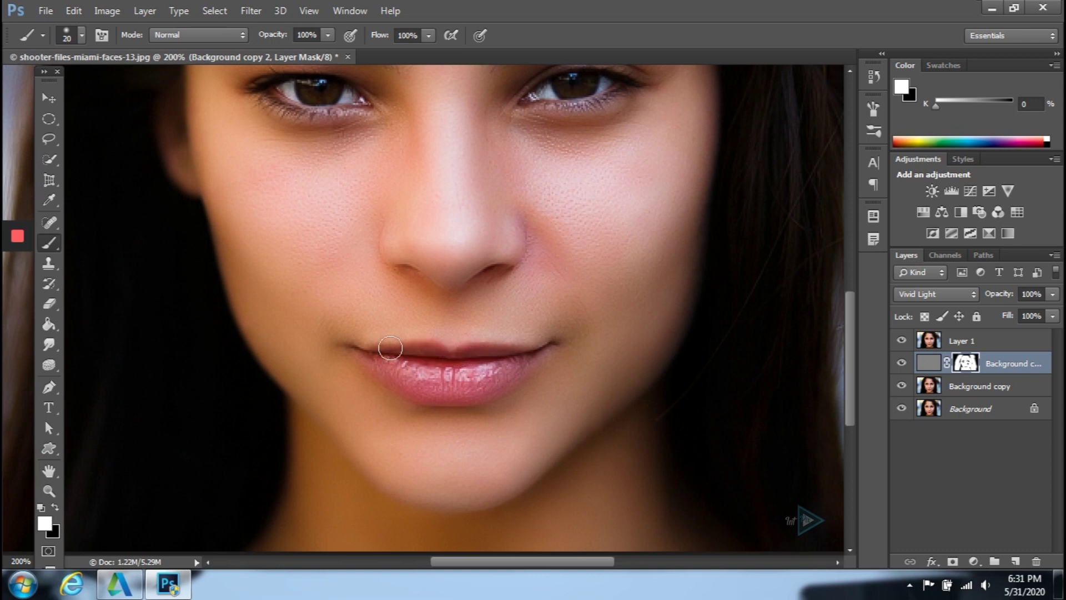
{"action": "key", "text": "ctrl+minus"}
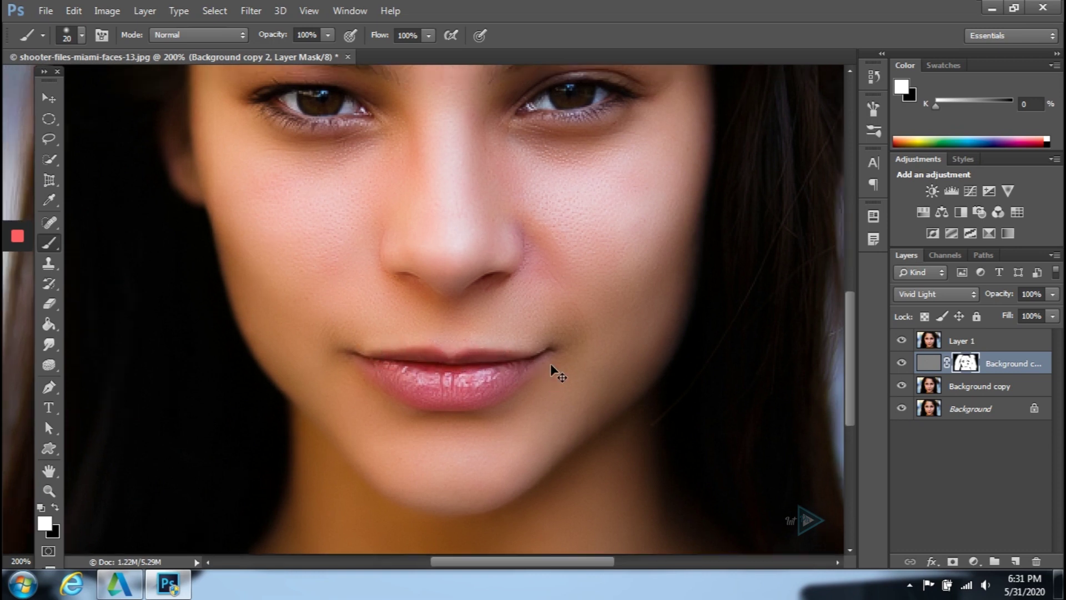
{"action": "key", "text": "ctrl+minus"}
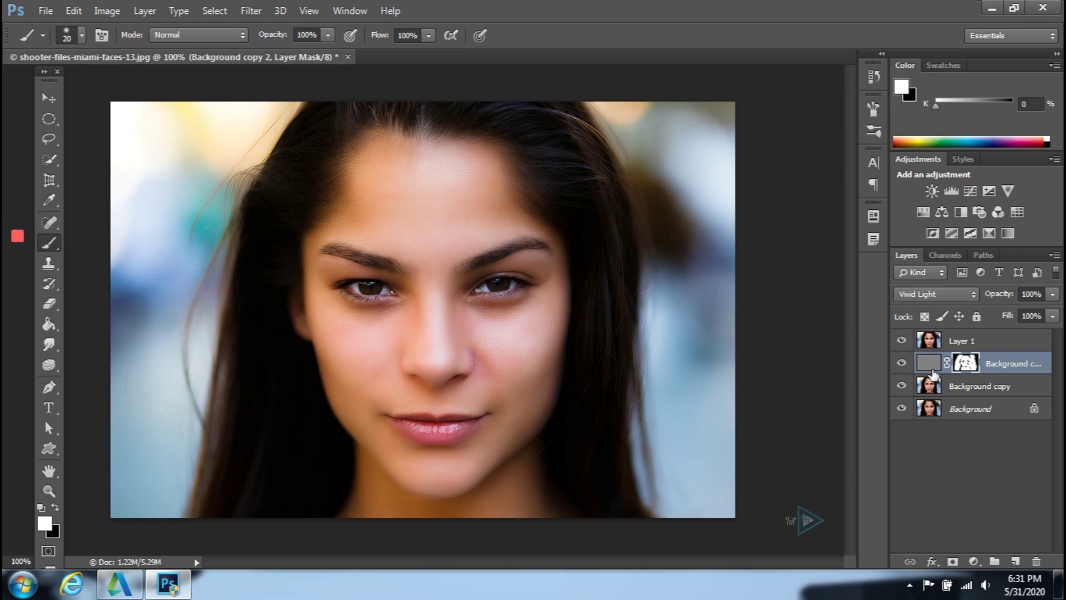
Add a layer mask to Layer 1 and invert it to black
{"action": "left_click", "coordinate": [956, 347]}
{"action": "left_click", "coordinate": [953, 559]}
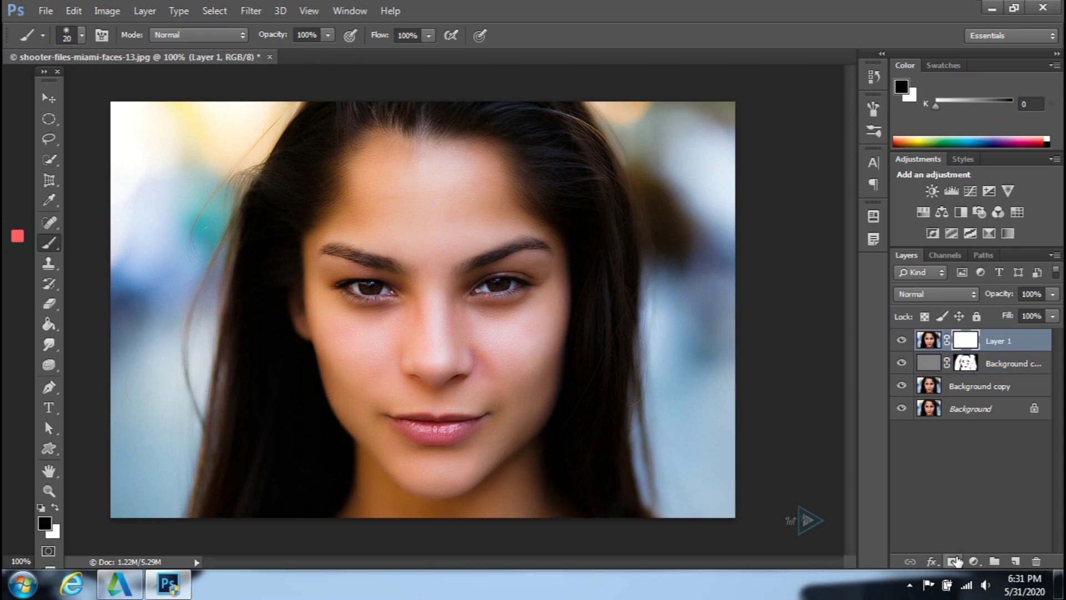
{"action": "key", "text": "ctrl+i"}
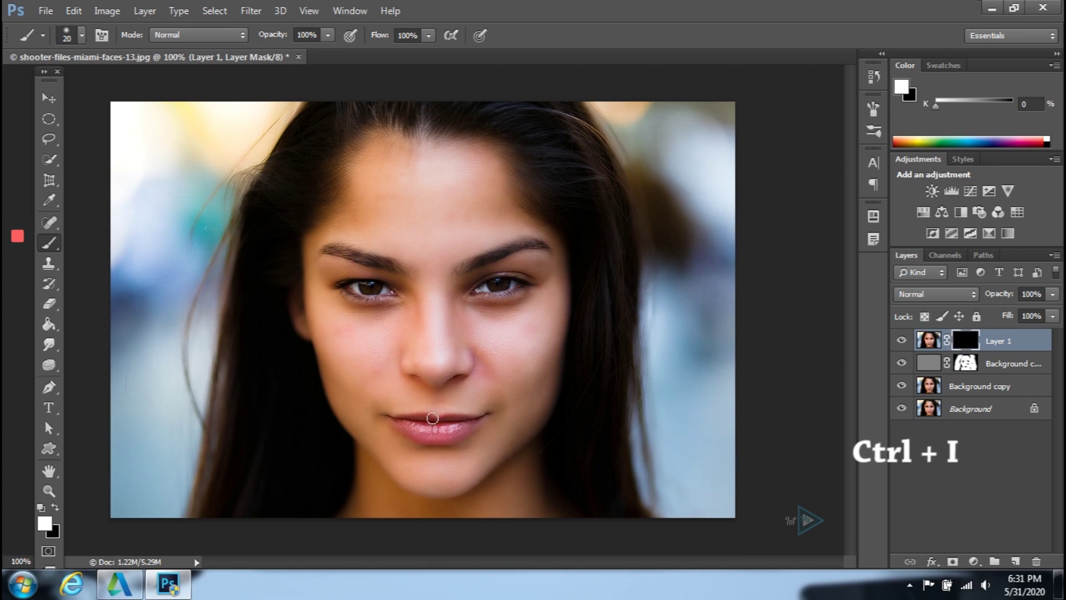
Paint white over the lips on Layer 1's mask with the size 20 brush to reveal the filtered copy there
{"action": "key", "text": "ctrl+plus"}
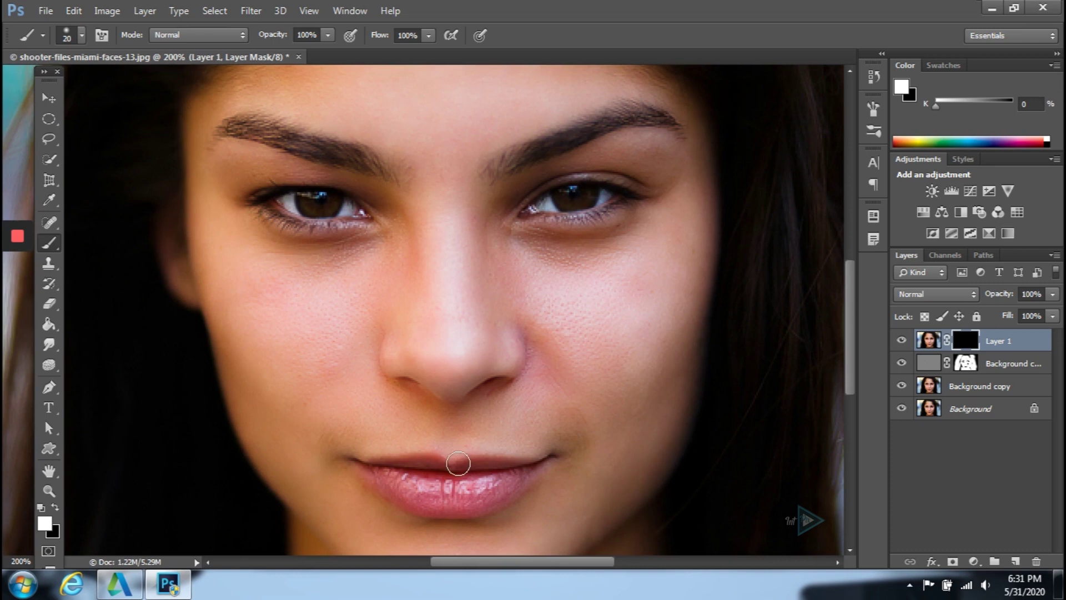
{"action": "mouse_move", "coordinate": [479, 465]}
{"action": "left_mouse_down"}
{"action": "mouse_move", "coordinate": [530, 461]}
{"action": "mouse_move", "coordinate": [444, 474]}
{"action": "mouse_move", "coordinate": [416, 458]}
{"action": "mouse_move", "coordinate": [357, 463]}
{"action": "mouse_move", "coordinate": [451, 486]}
{"action": "mouse_move", "coordinate": [545, 463]}
{"action": "left_mouse_up"}
{"action": "key", "text": "ctrl+minus"}
{"action": "key", "text": "ctrl+minus"}
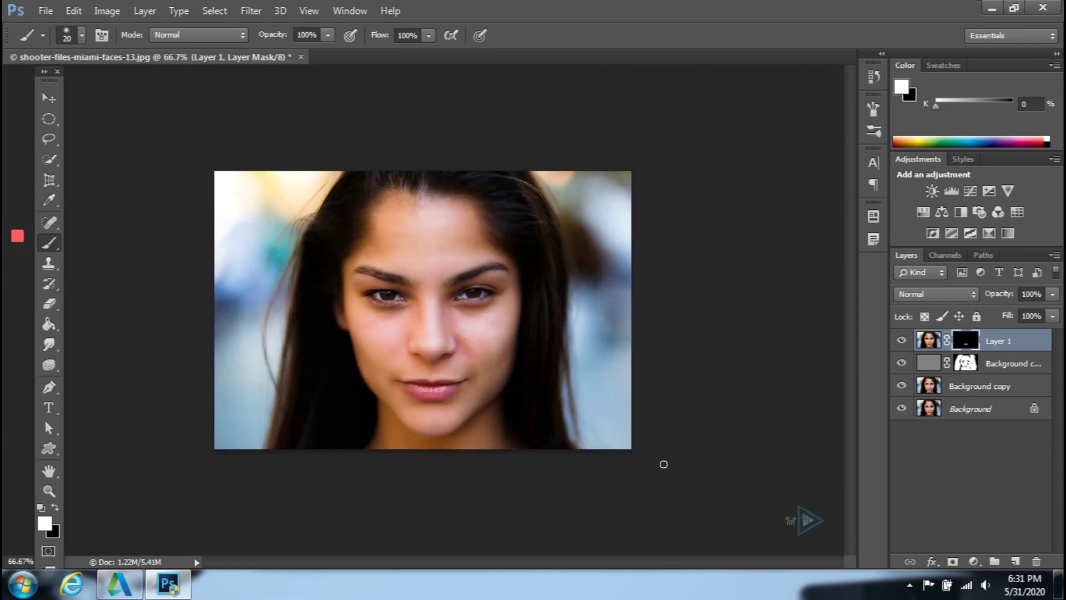
{"action": "key", "text": "ctrl+plus"}
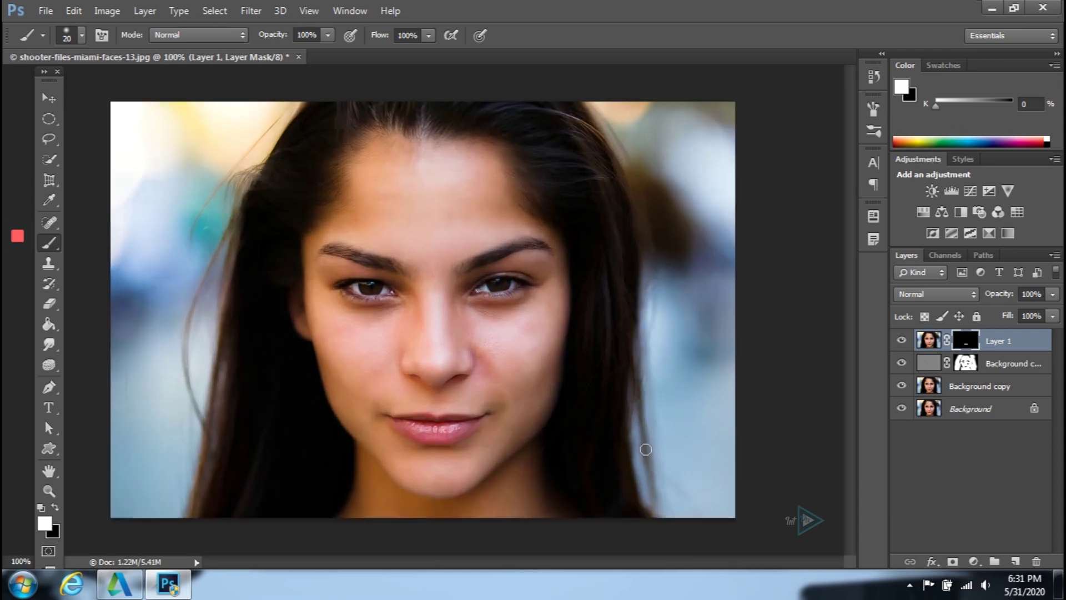
{"action": "key", "text": "ctrl+plus"}
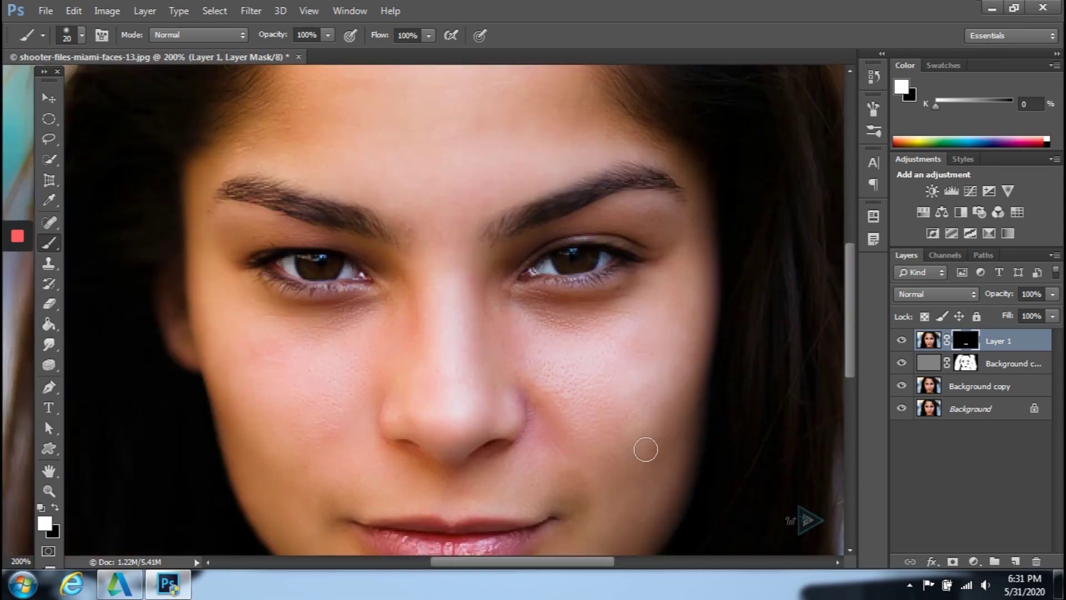
{"action": "key", "text": "ctrl+minus"}
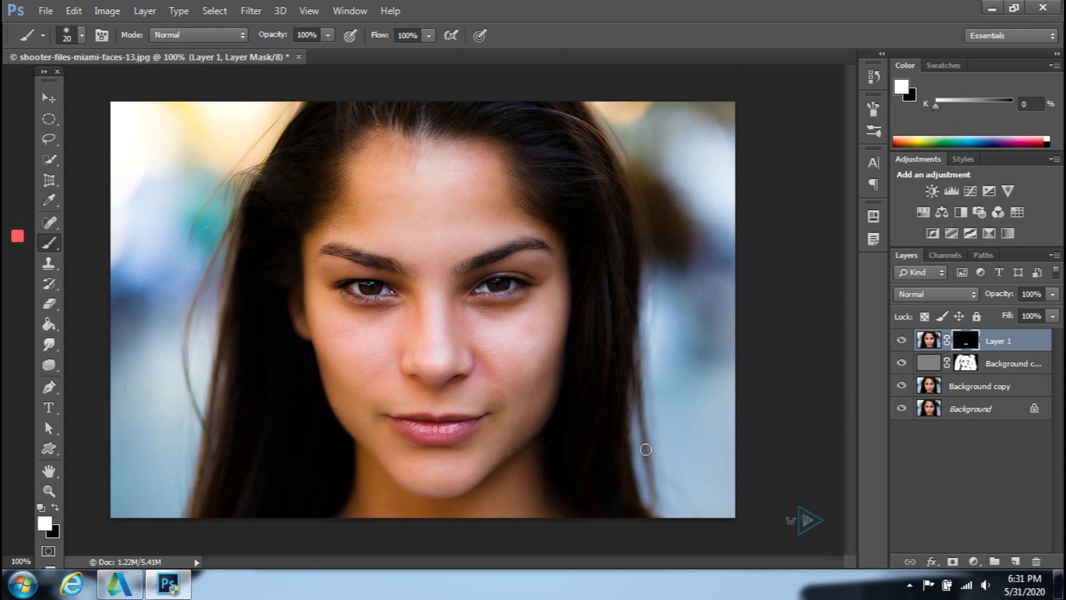
Hide and restore all layers above Background to compare the lip-masked retouch with the original photo
{"action": "left_click", "coordinate": [899, 341]}
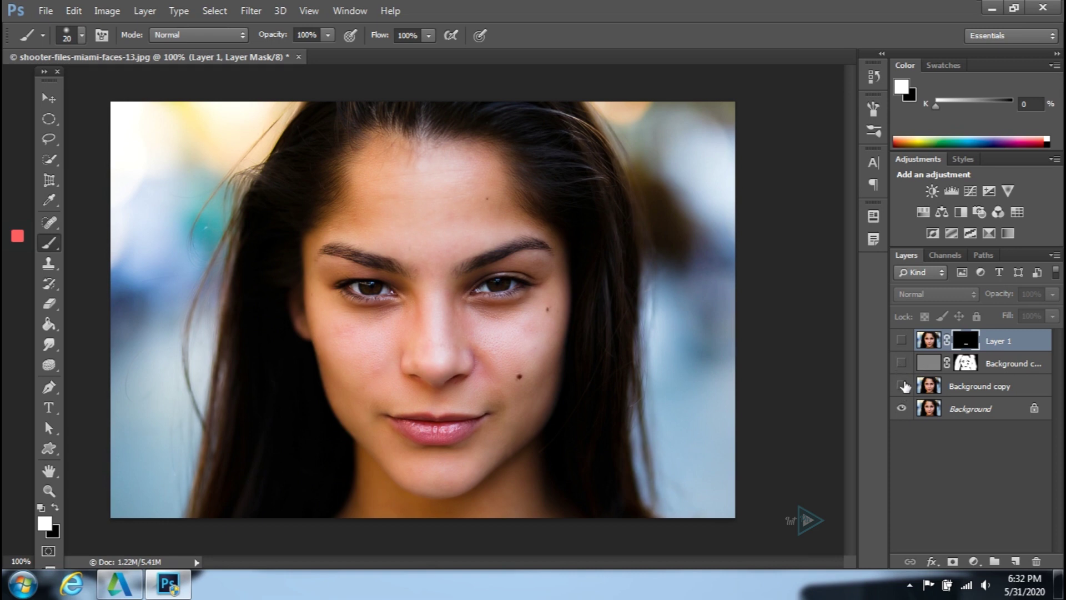
{"action": "left_click", "coordinate": [904, 386]}
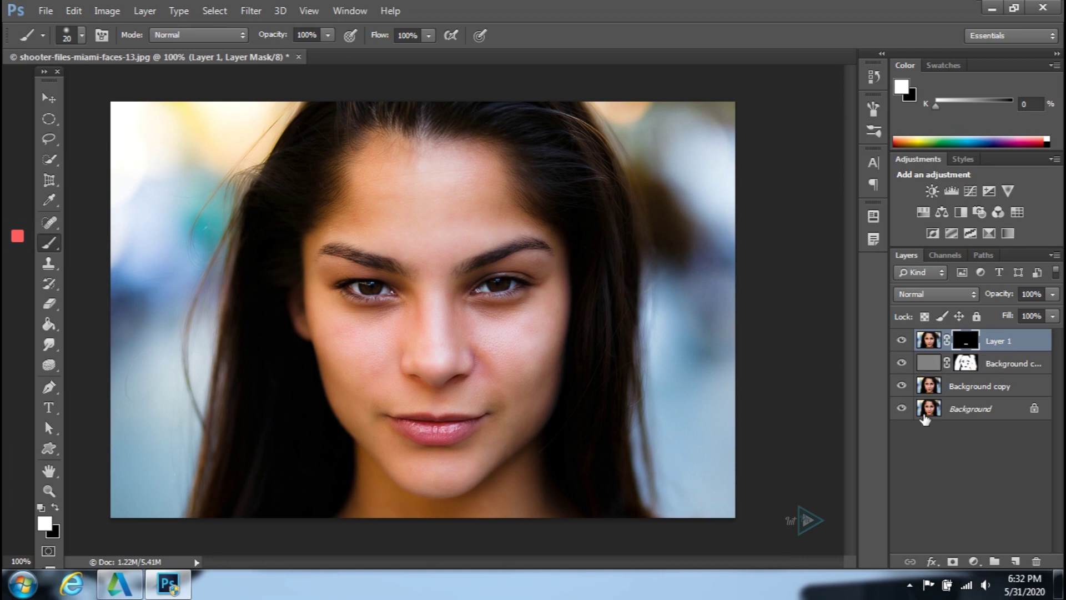
{"action": "left_click_drag", "start_coordinate": [901, 377], "coordinate": [902, 342]}
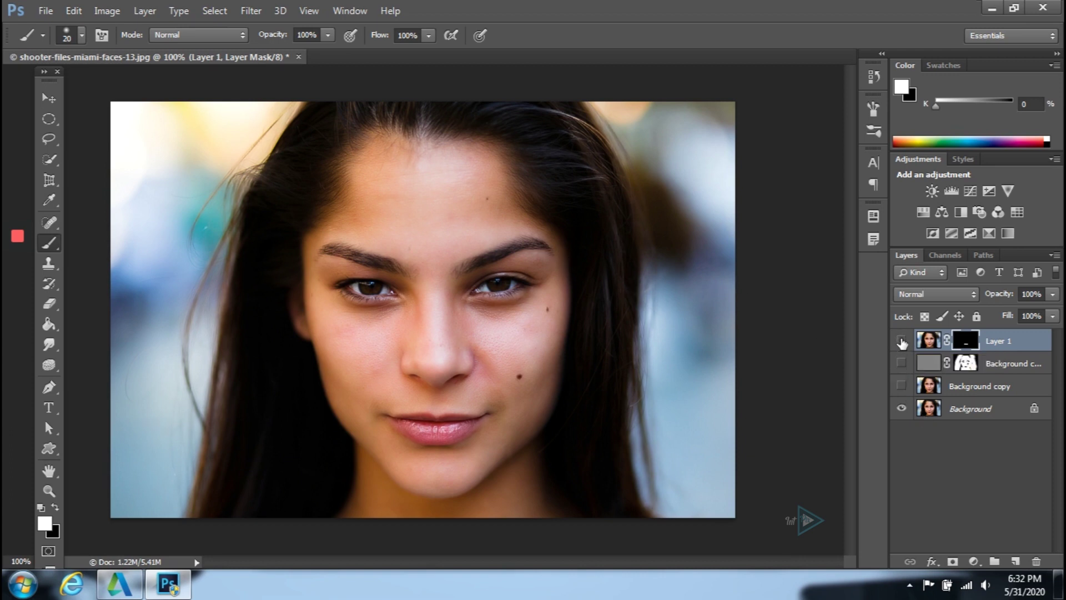
{"action": "left_click", "coordinate": [902, 341]}
{"action": "left_click", "coordinate": [903, 363]}
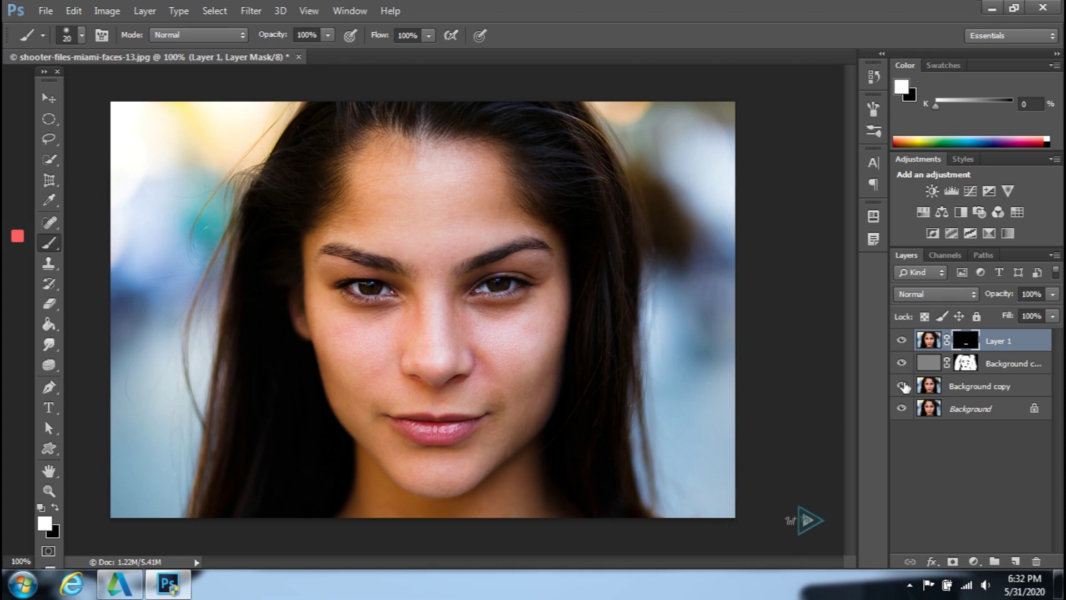